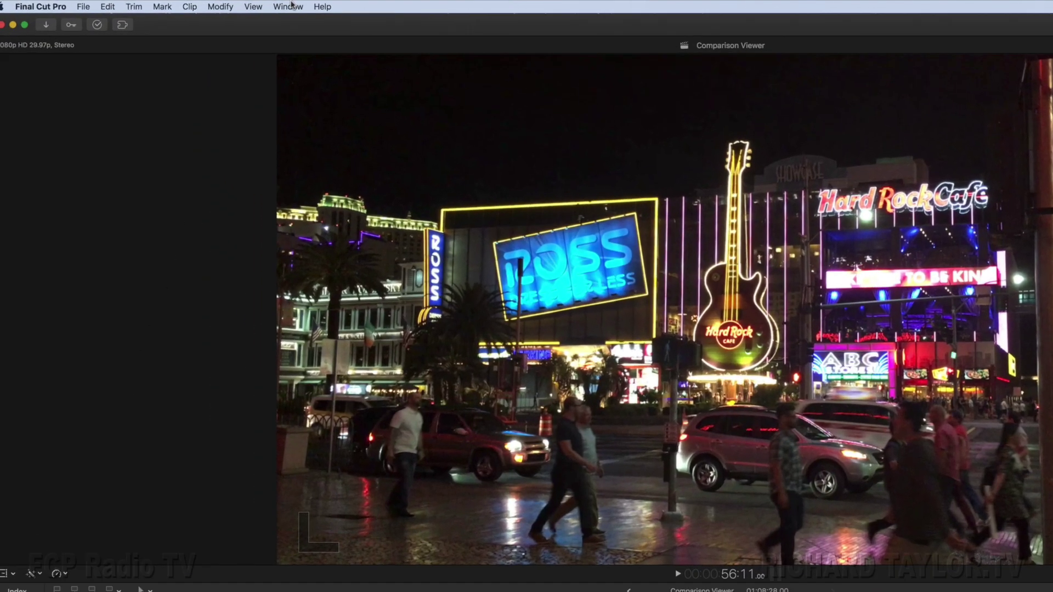
Step: Add the Comparison Viewer to the workspace and step its frame to the next, then previous, edit
left_click(205, 5)
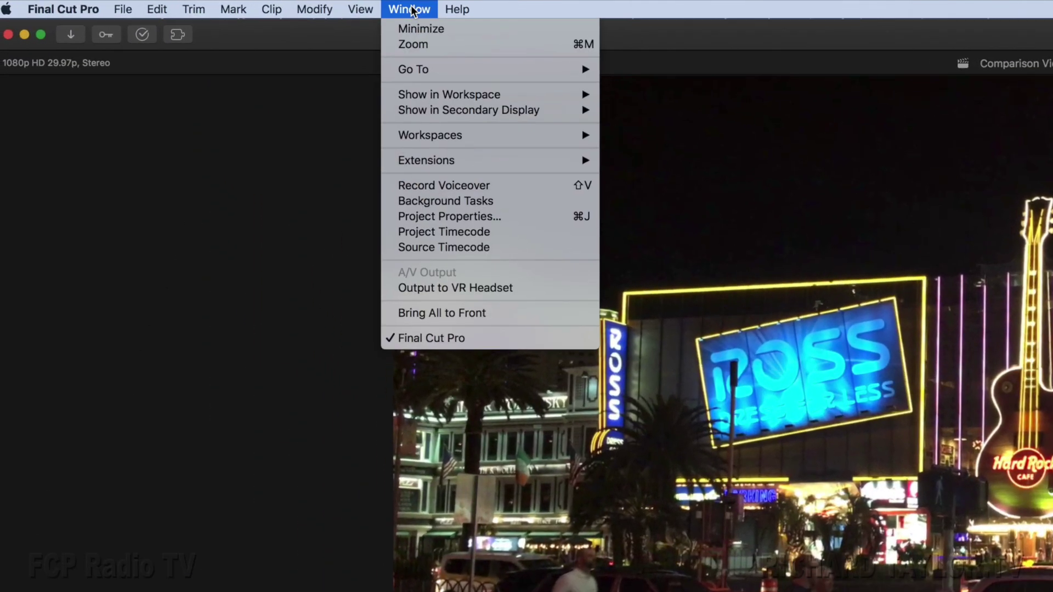
mouse_move(449, 97)
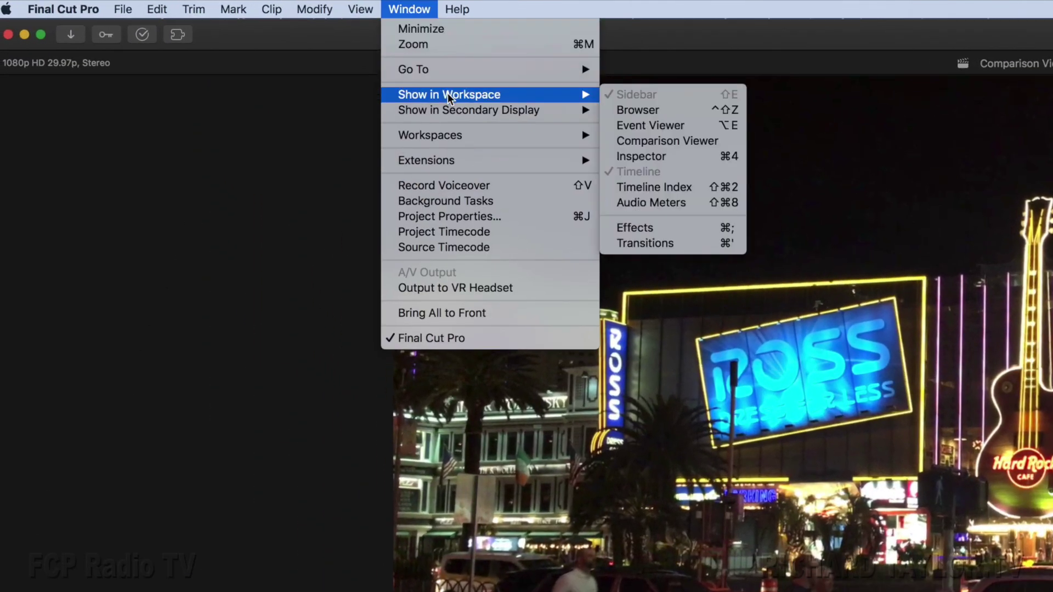
left_click(667, 141)
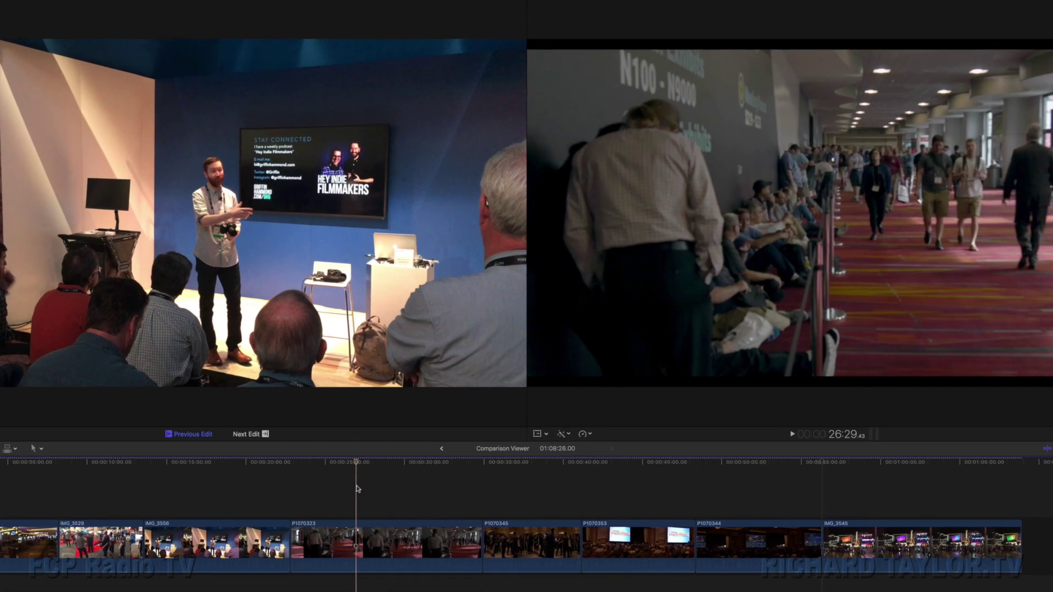
left_click(249, 434)
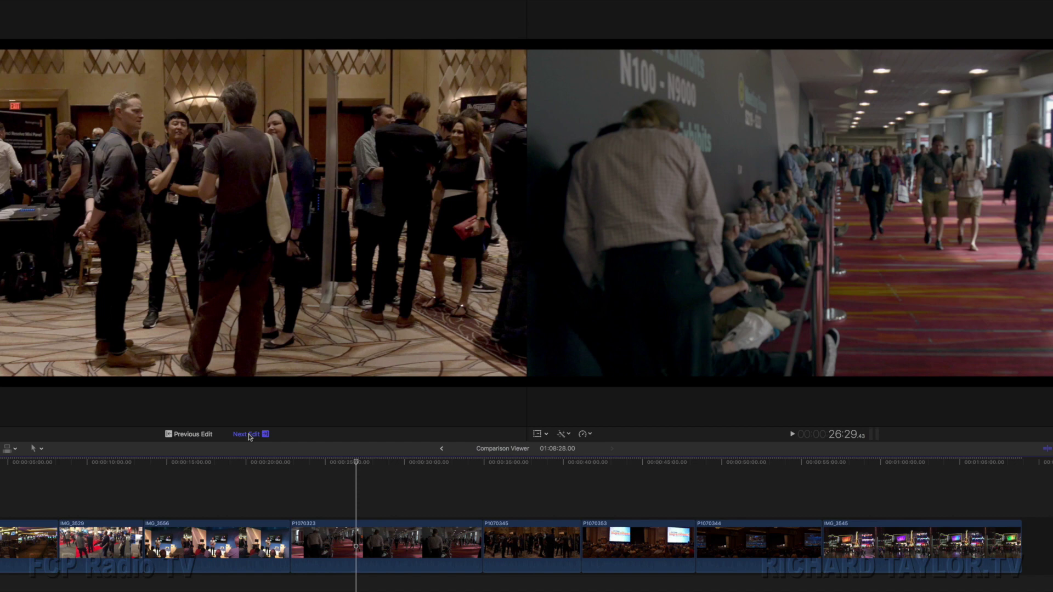
left_click(196, 435)
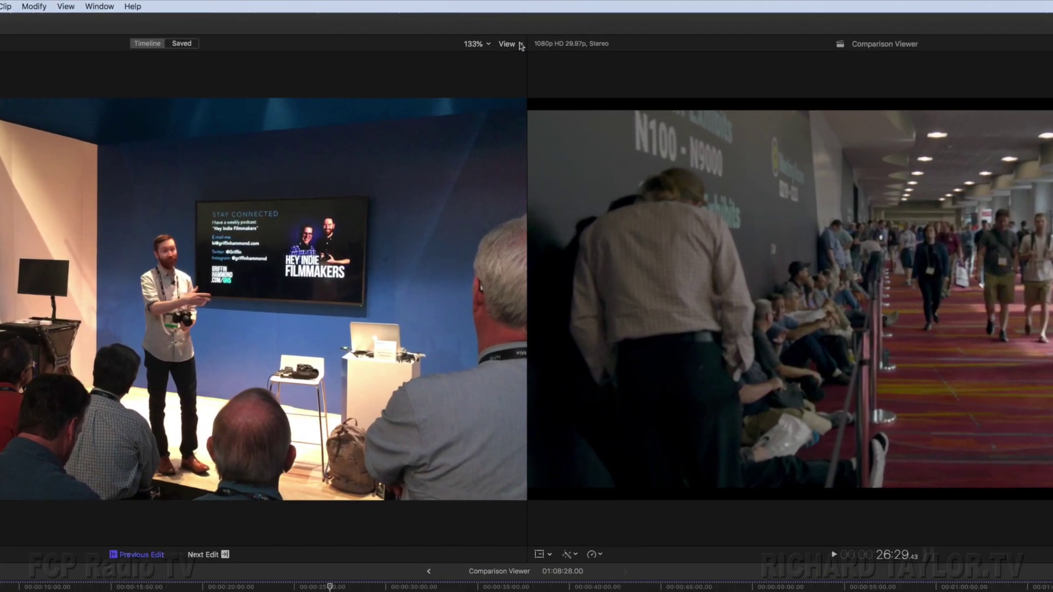
Step: Turn on video scopes for both the main viewer and the Comparison Viewer
left_click(518, 32)
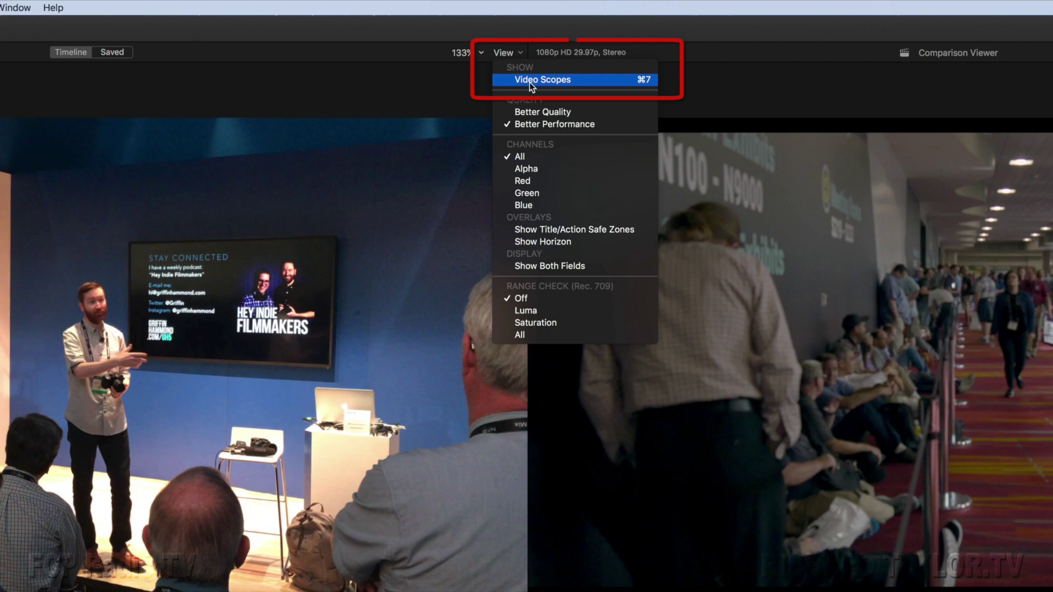
left_click(528, 82)
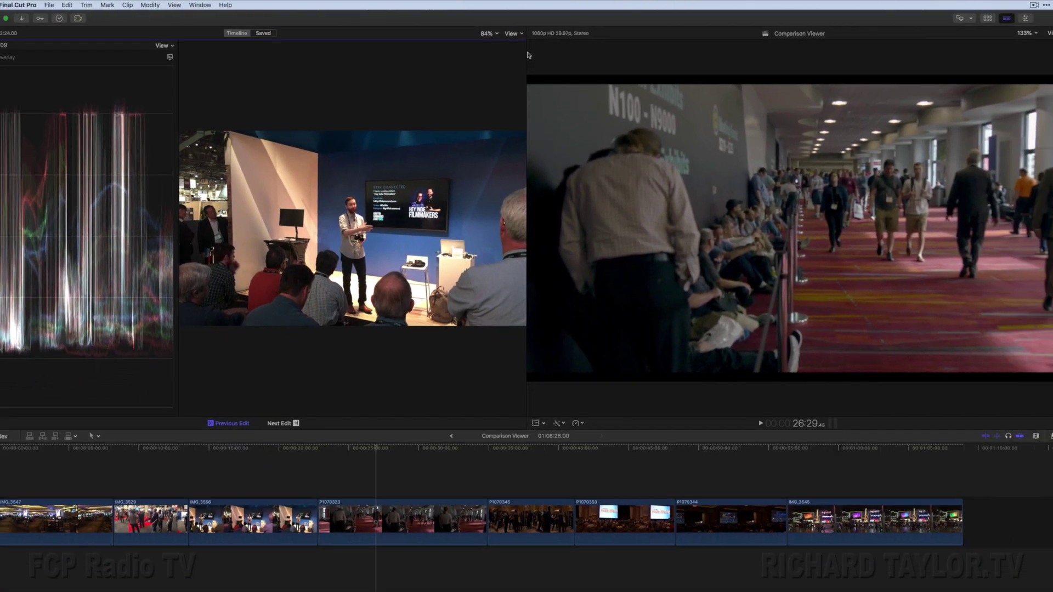
left_click(1046, 32)
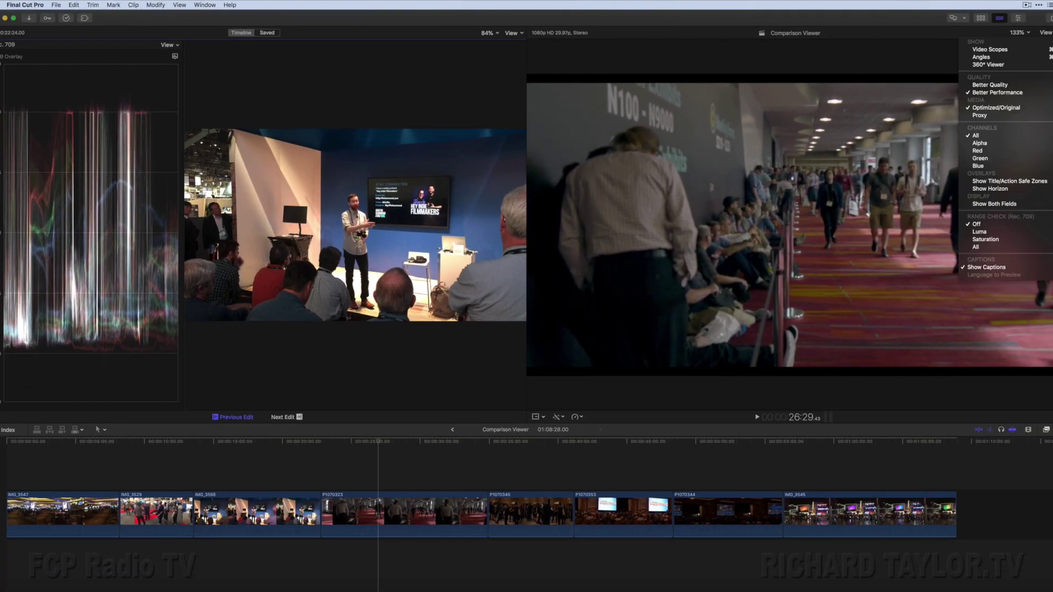
left_click(1003, 261)
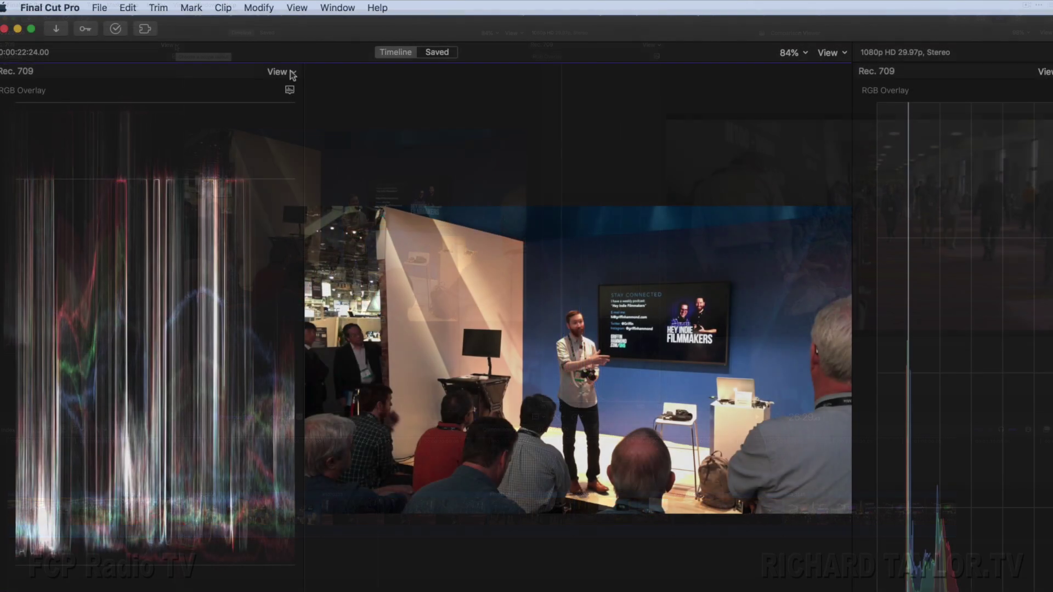
Step: Enable waveform guides, switch the scopes to vertical layout beneath the viewer, and enlarge the viewer
left_click(176, 45)
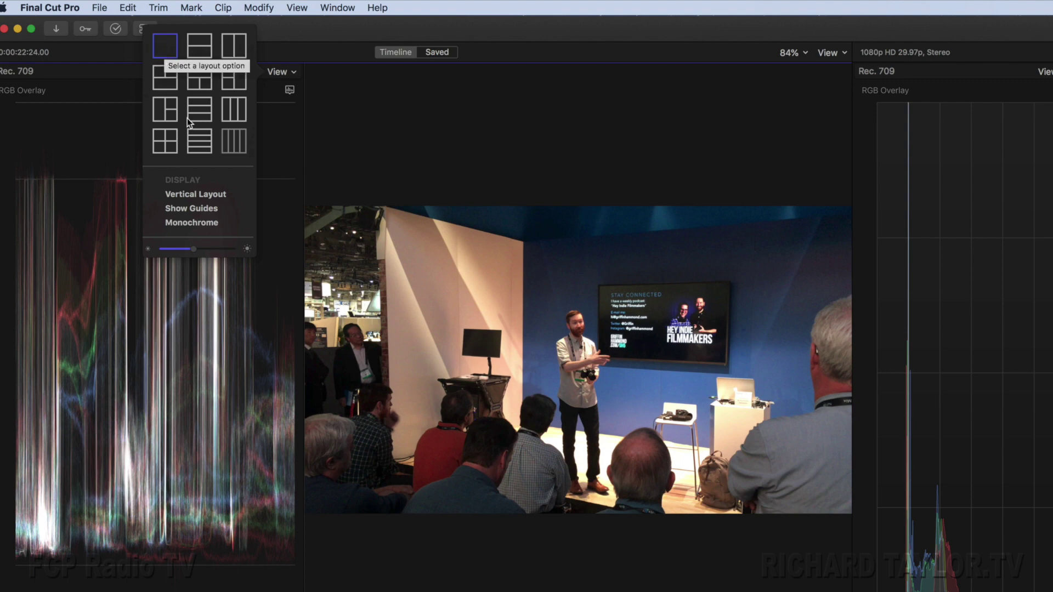
left_click(211, 210)
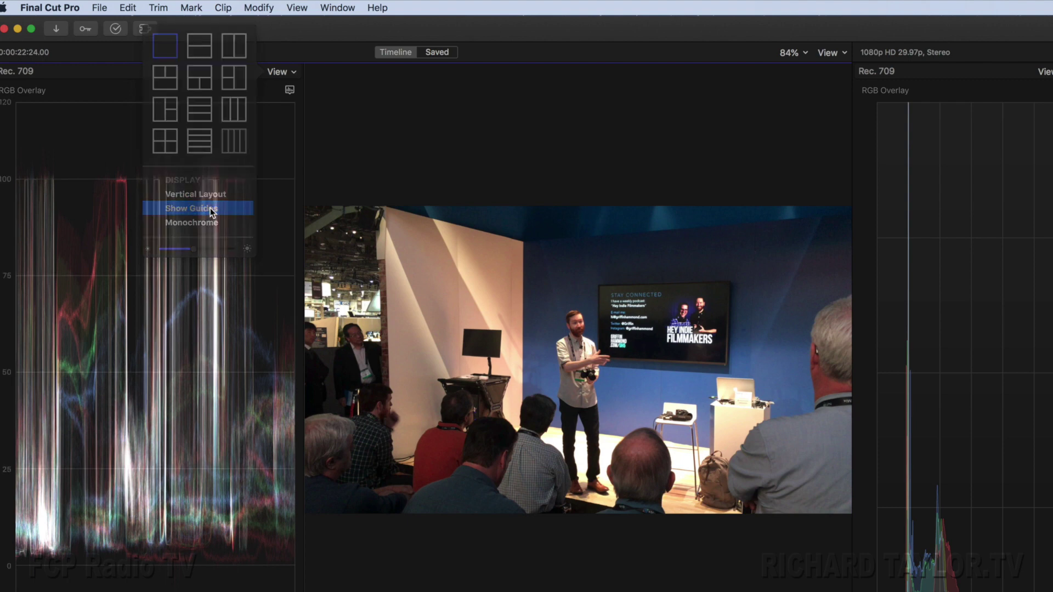
left_click(284, 72)
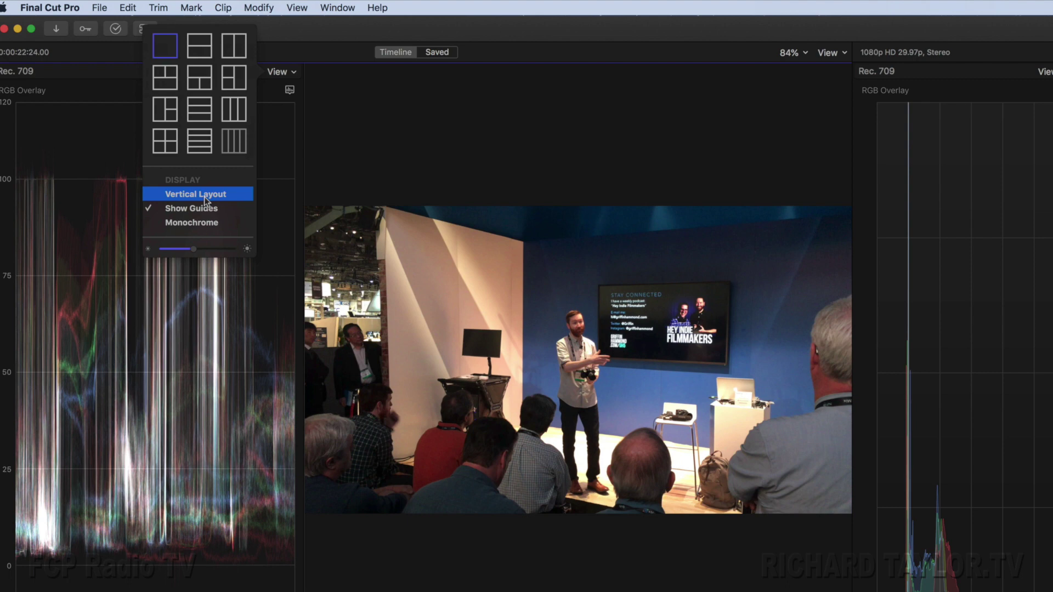
left_click(204, 200)
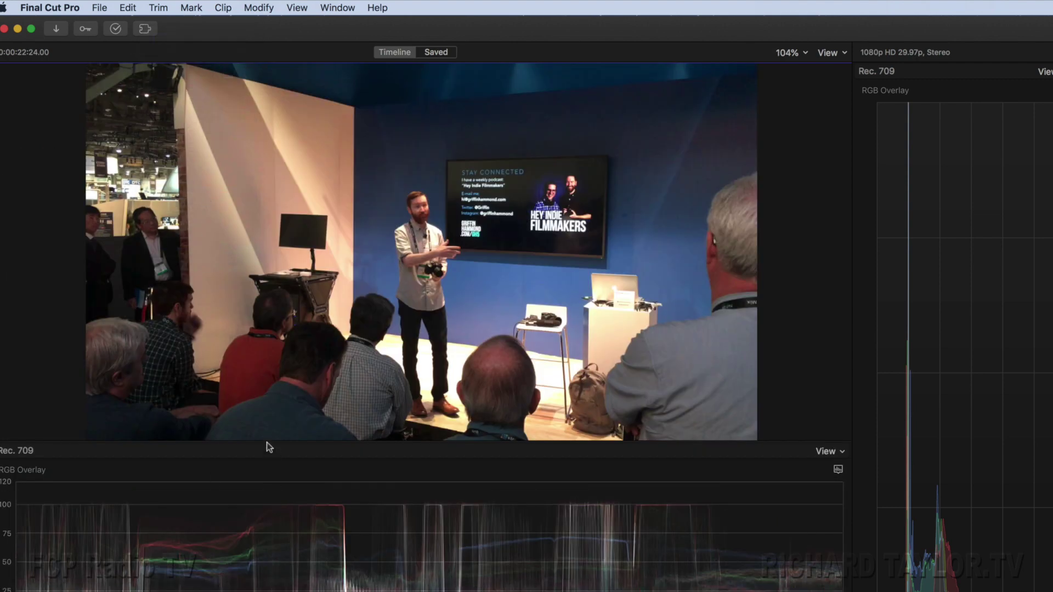
left_click_drag(266, 442, 258, 518)
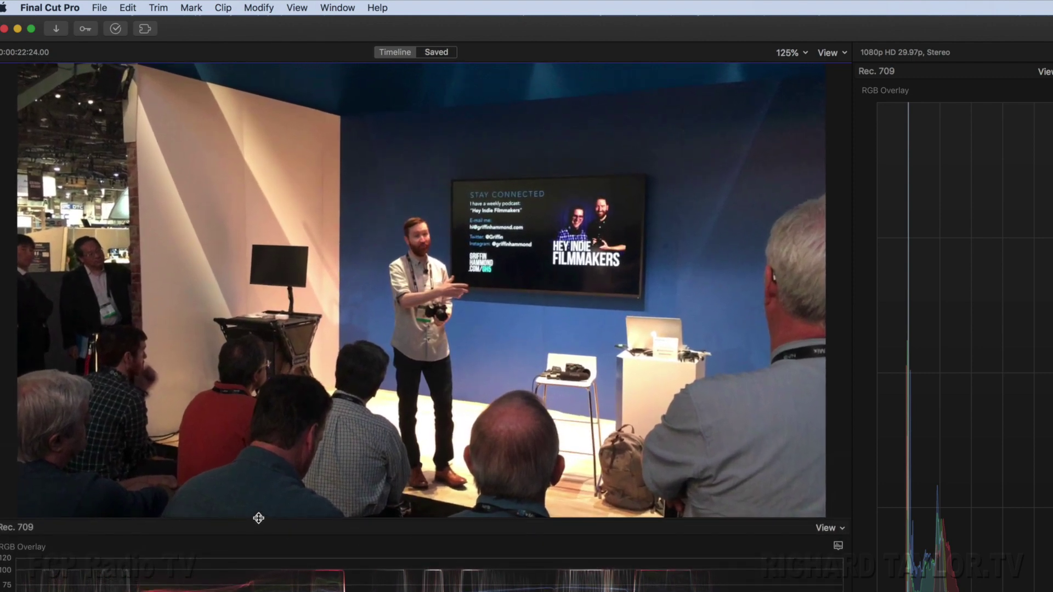
left_click(837, 546)
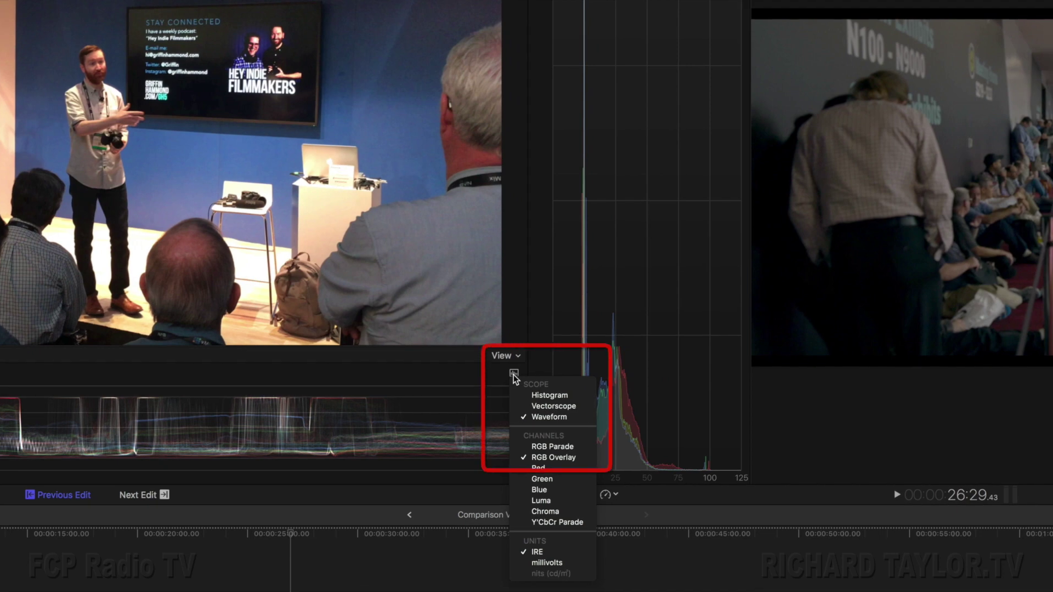
Step: Switch both viewers' scopes to RGB Parade, placing the comparison scopes beneath their enlarged viewer
left_click(545, 449)
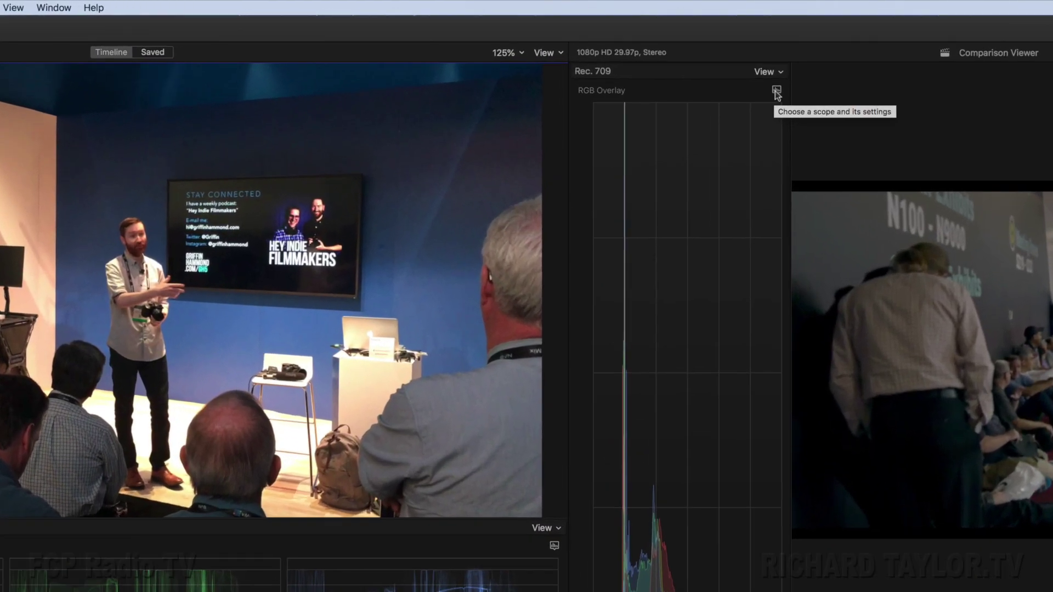
left_click(776, 72)
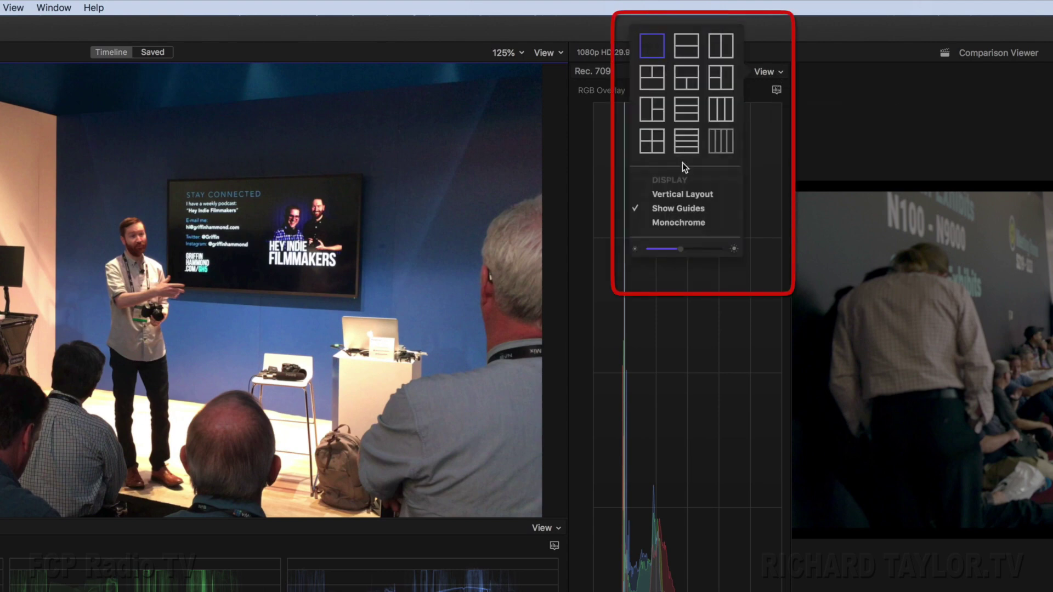
left_click(687, 194)
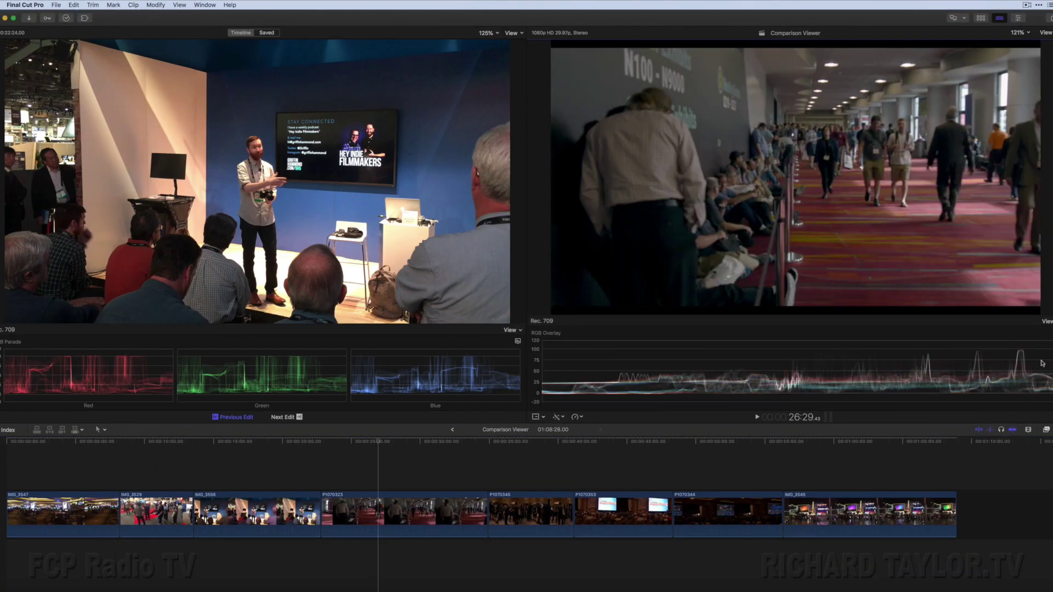
left_click(1046, 321)
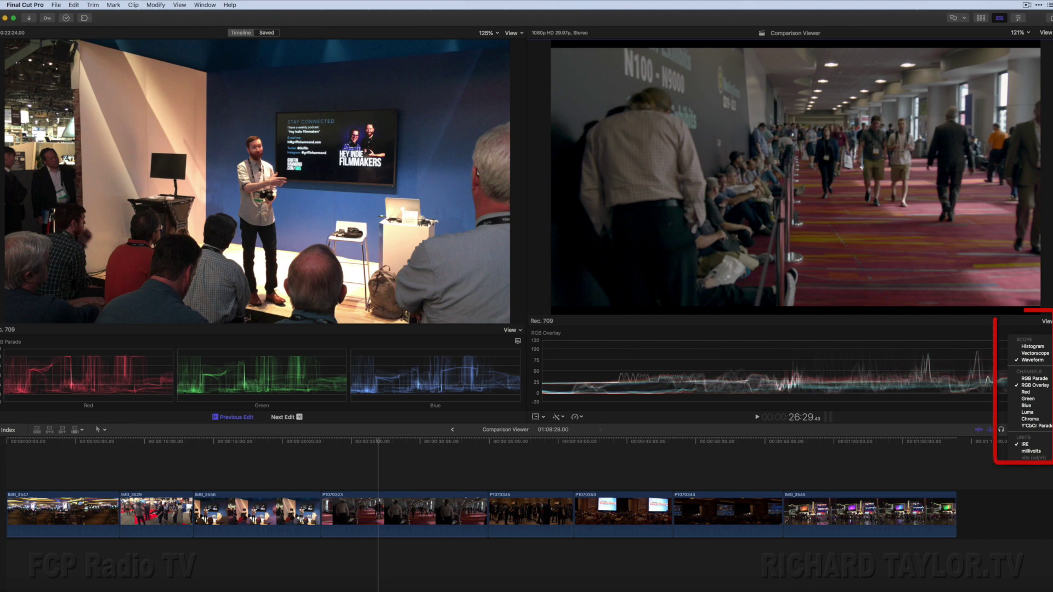
left_click(1034, 378)
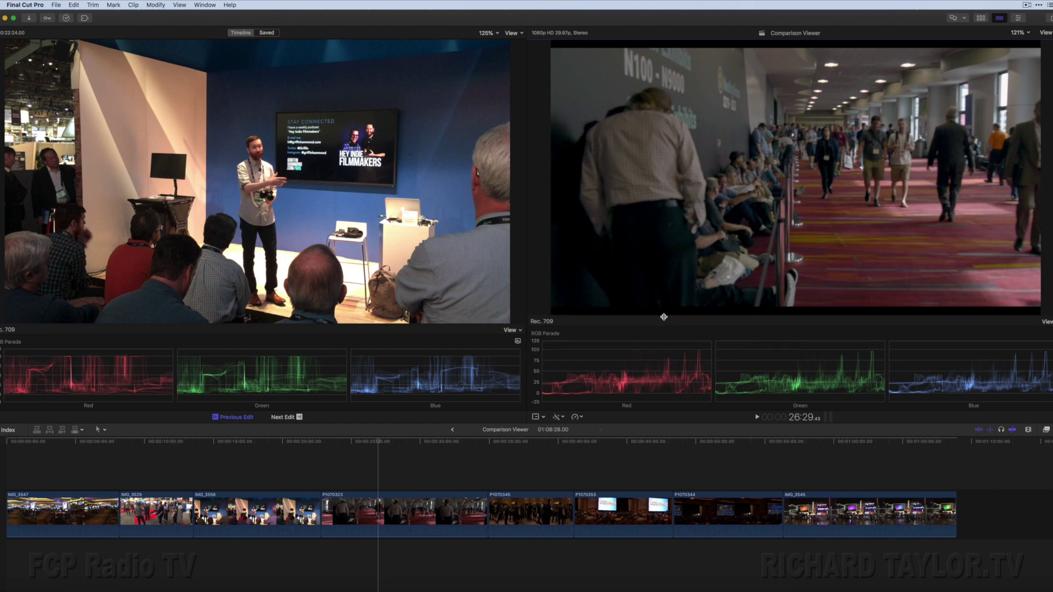
left_click_drag(663, 316, 662, 326)
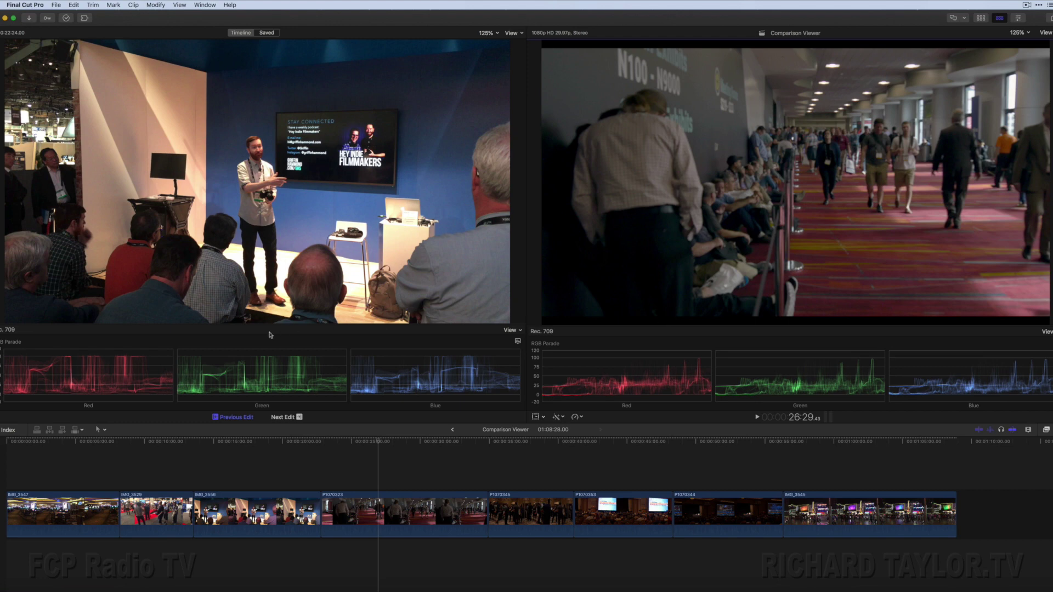
Step: Scrub the playhead to a later frame to watch the parade scopes react
mouse_move(612, 376)
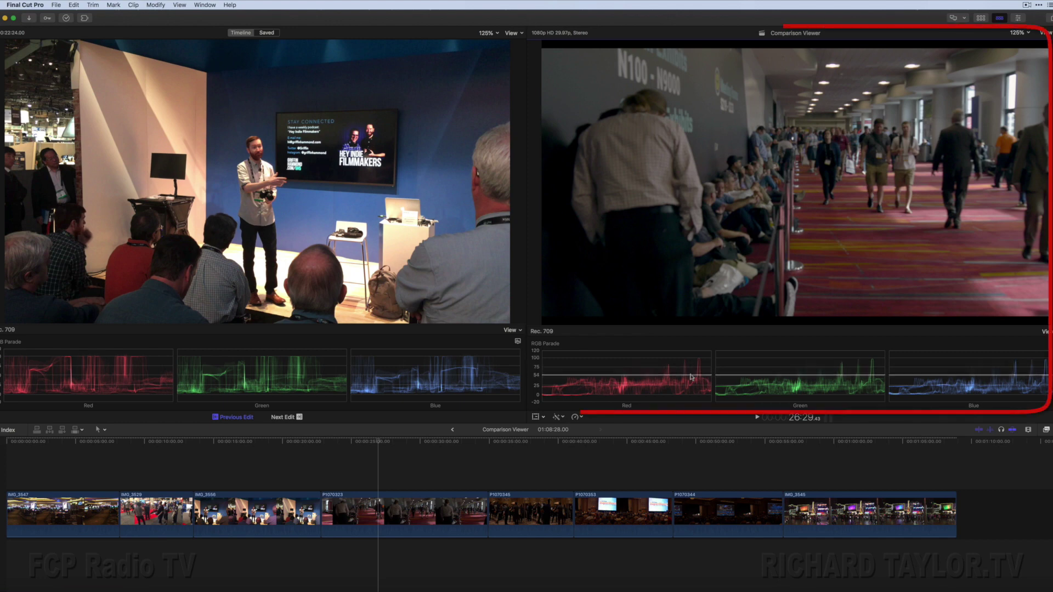
left_click(385, 442)
left_click_drag(385, 442, 401, 446)
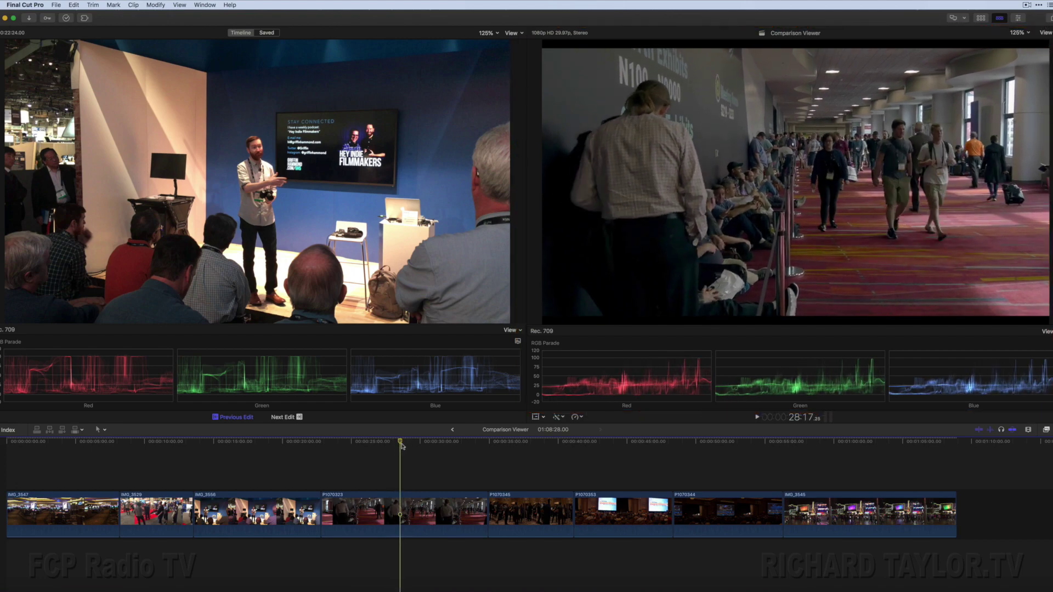
key("super+6")
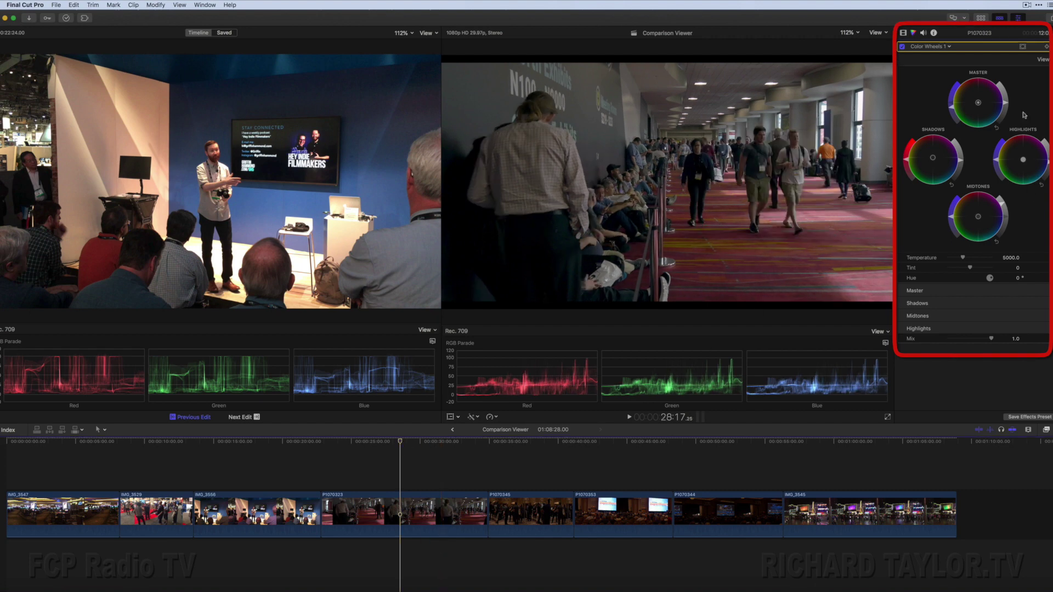
Step: Drag Master saturation toward greyscale, then move the playhead into hallway clip P1070345
mouse_move(951, 103)
left_mouse_down()
mouse_move(962, 126)
mouse_move(953, 111)
left_mouse_up()
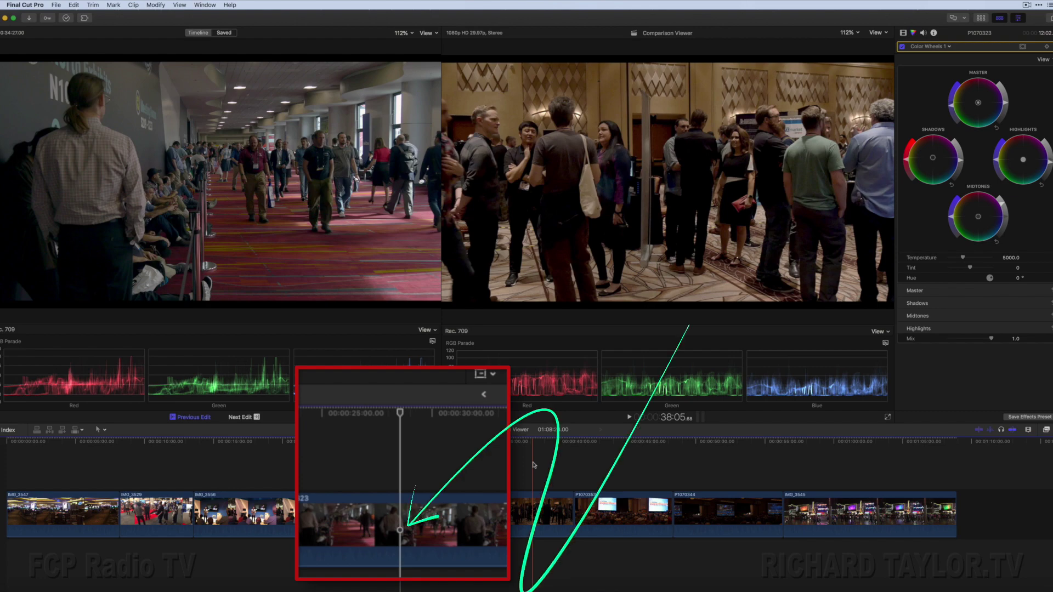
left_click(597, 507)
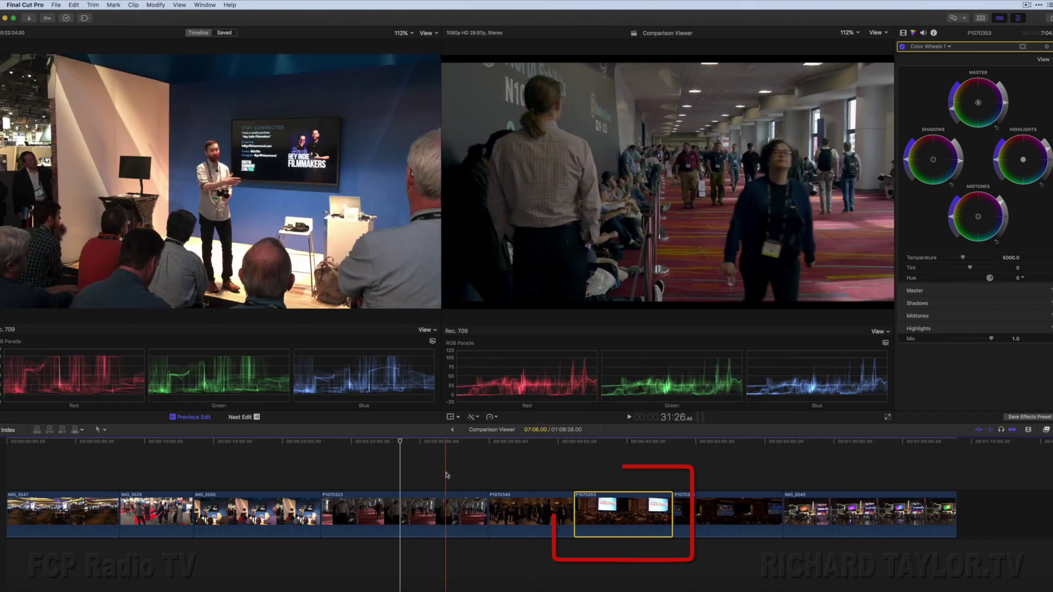
left_click(514, 471)
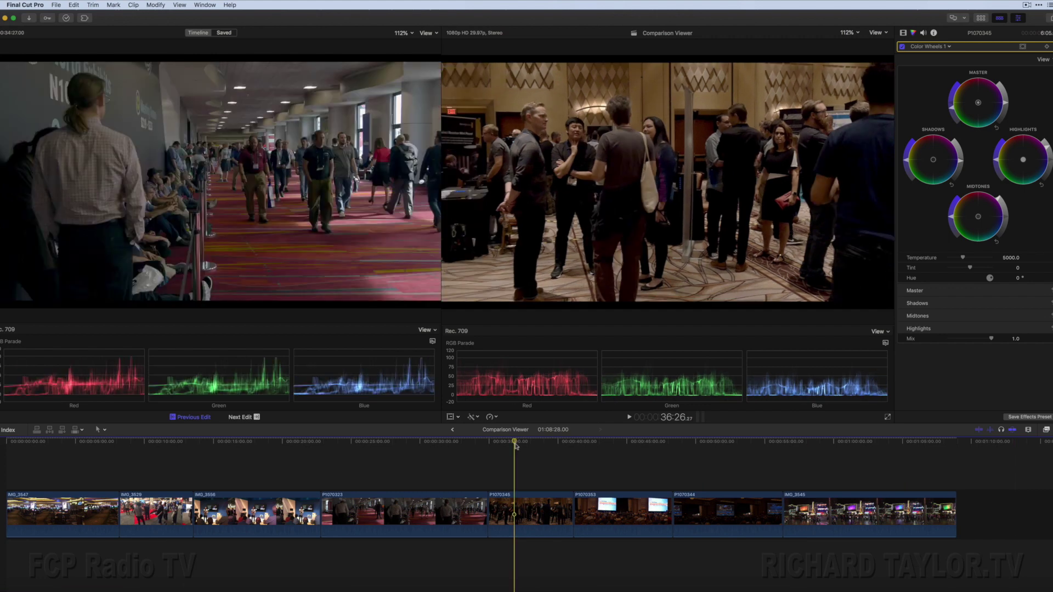
left_click_drag(515, 445, 525, 444)
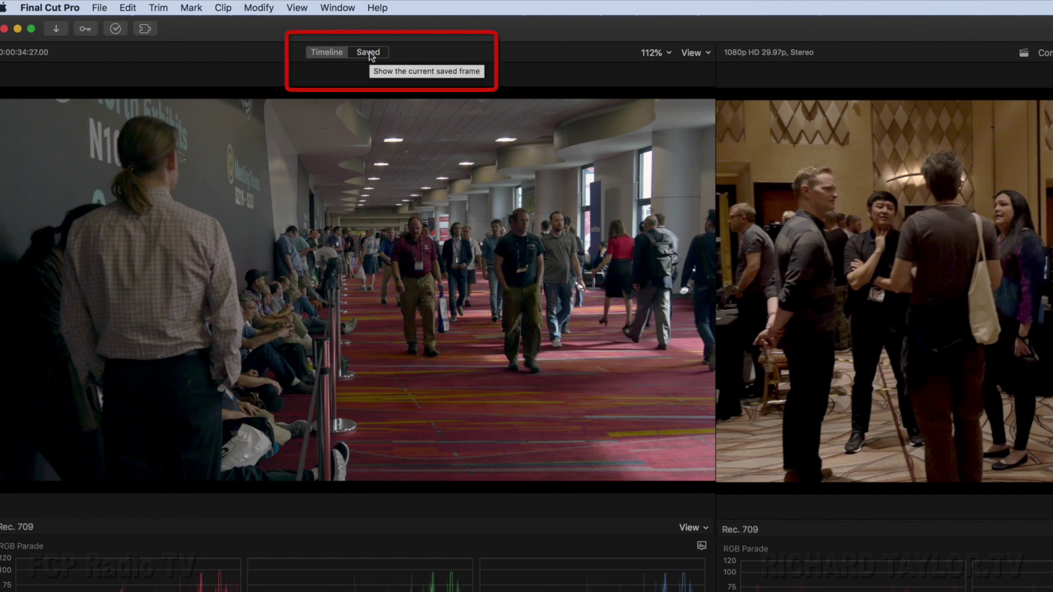
Step: Switch the Comparison Viewer to Saved and save frames at the current position and near 00:00:32
left_click(370, 55)
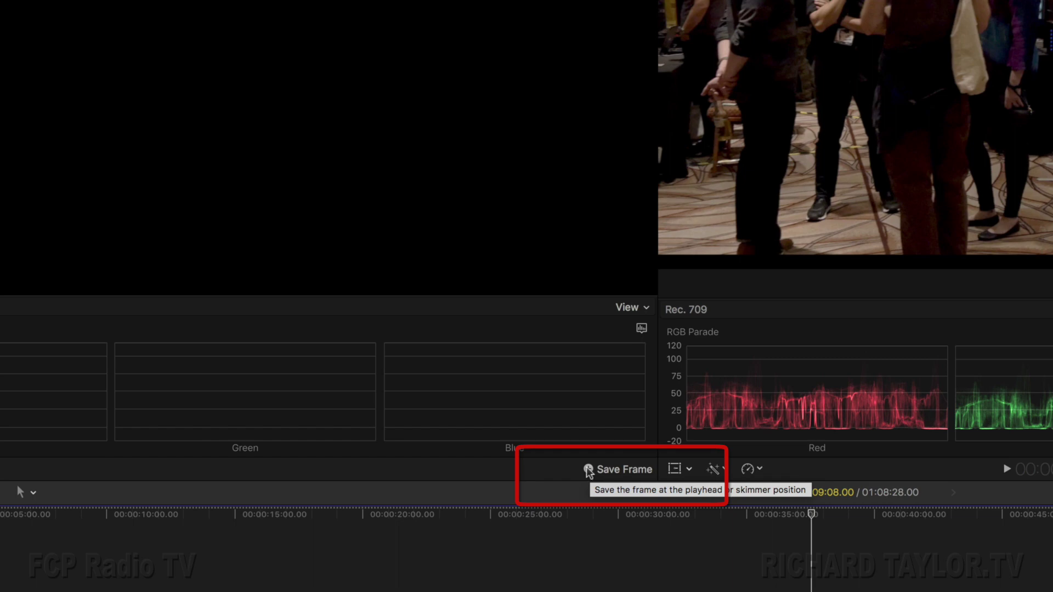
left_click(589, 470)
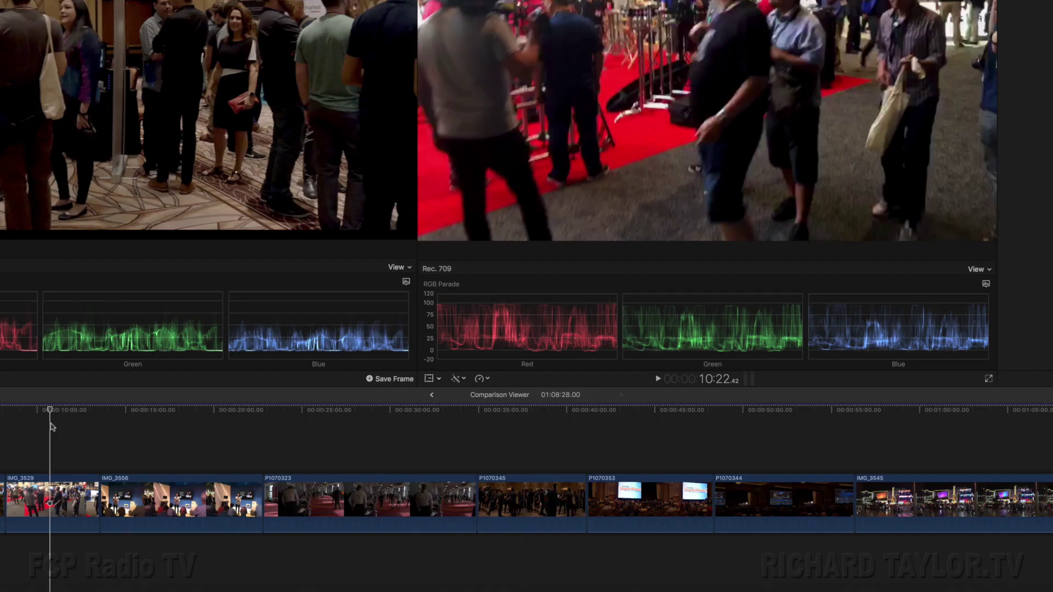
left_click(369, 379)
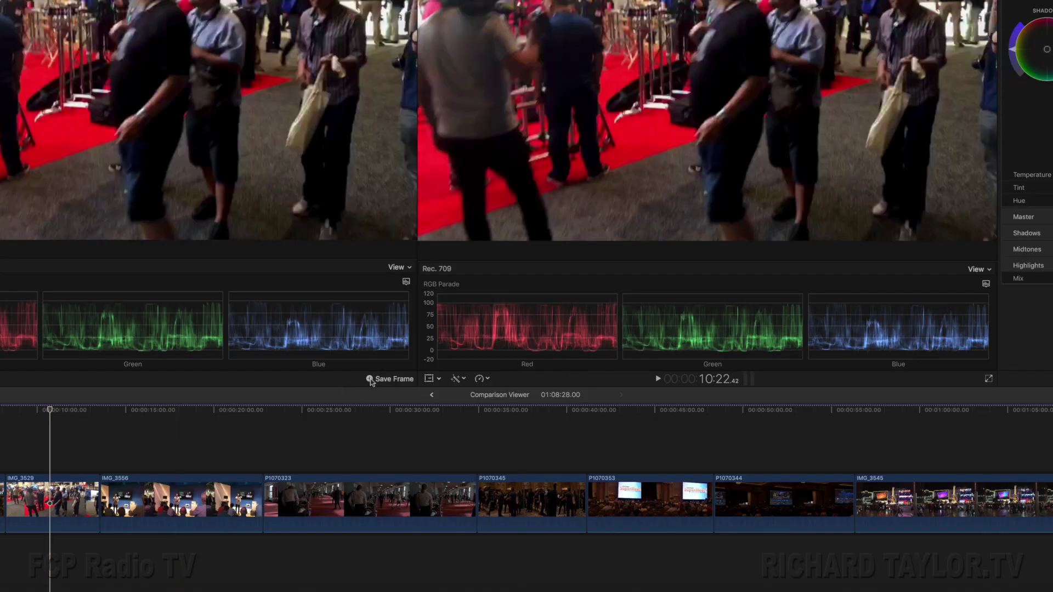
left_click(425, 433)
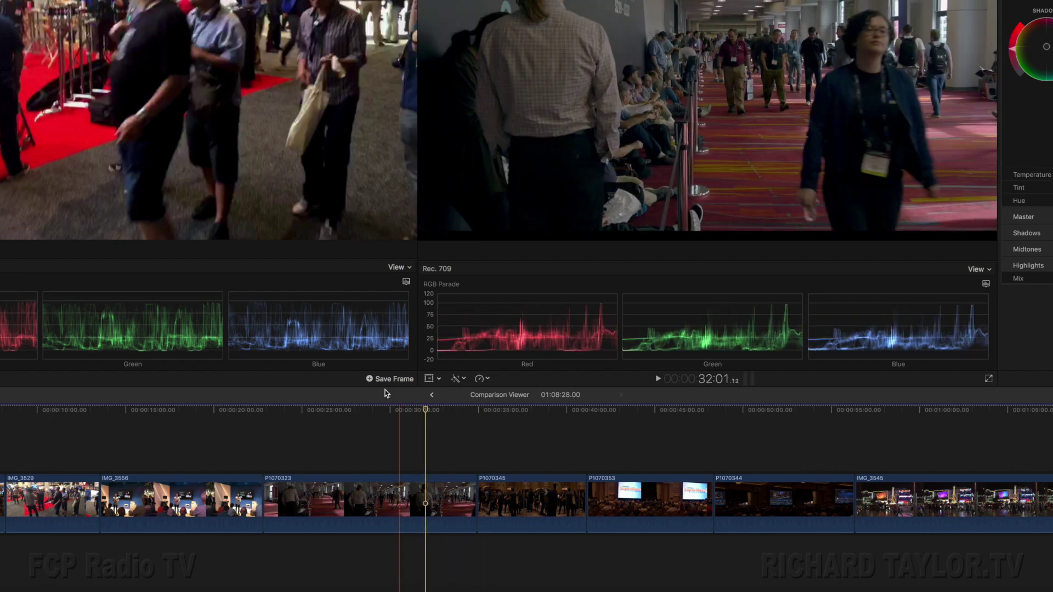
left_click(370, 380)
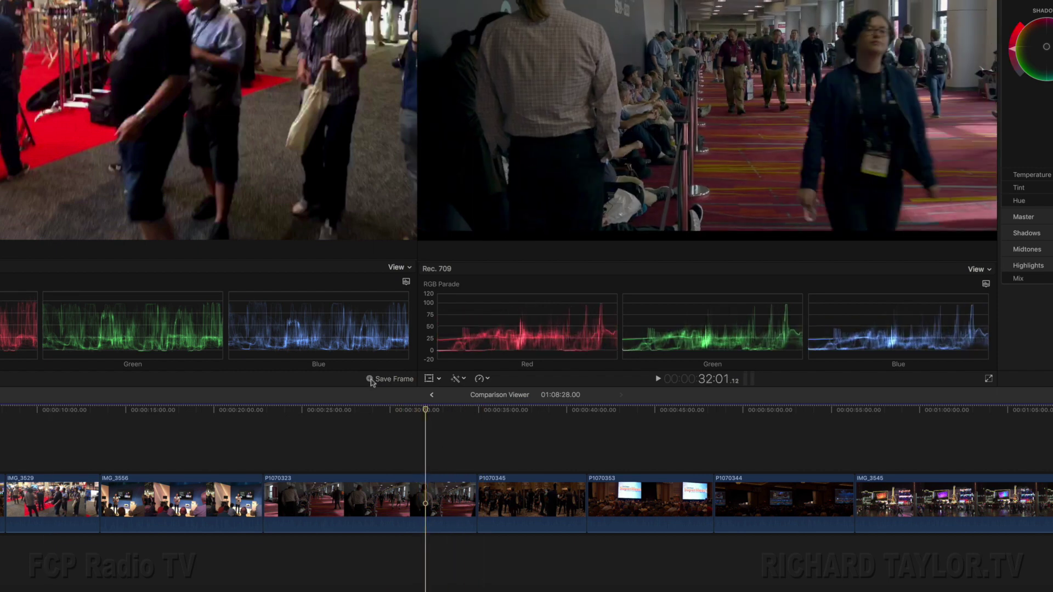
Step: Jump to the night street clip IMG_3545, save its frame, and open the Frame Browser
left_click(642, 422)
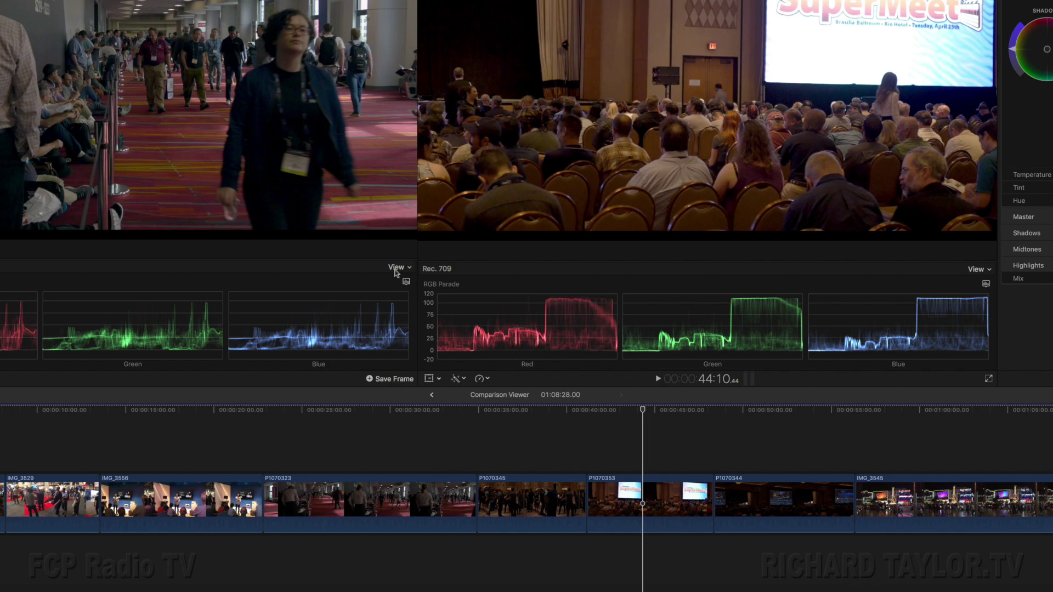
left_click(389, 379)
left_click(927, 423)
left_click(370, 380)
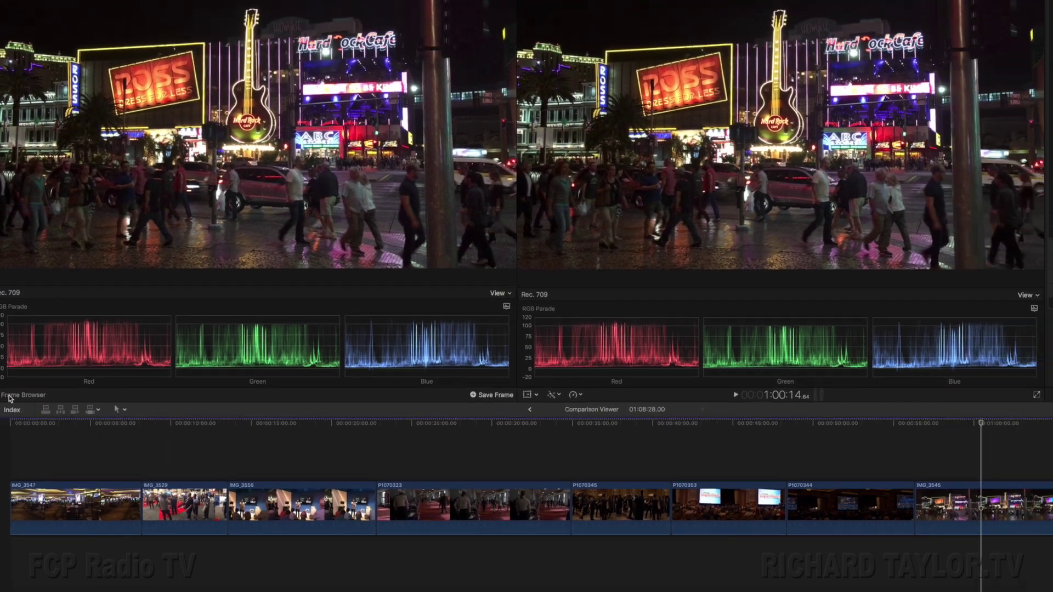
left_click(19, 340)
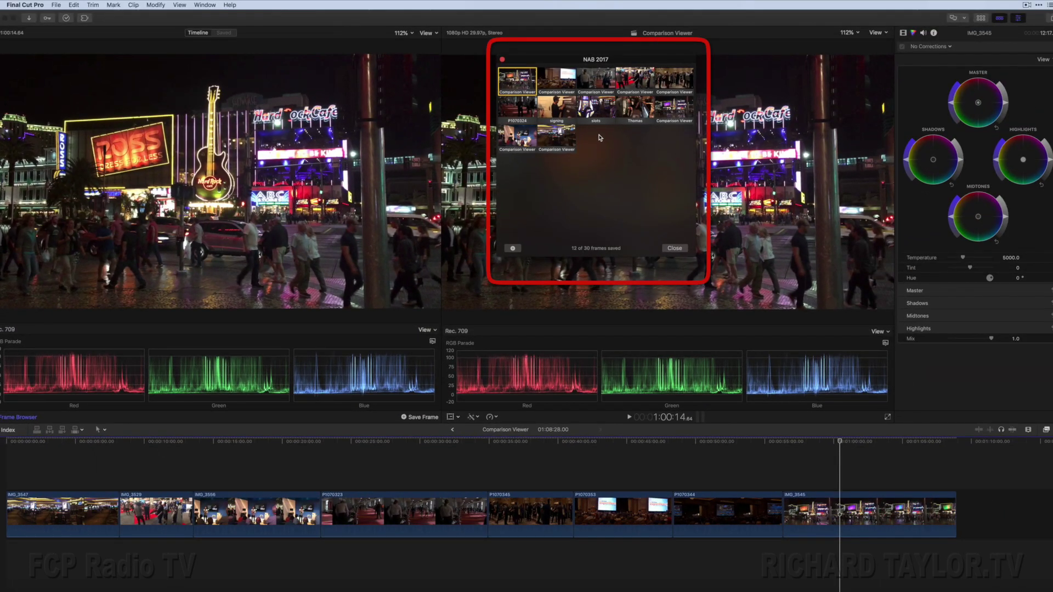
Step: Preview saved frames and delete the Hard Rock Cafe frame, leaving 11 of 30
left_click(517, 137)
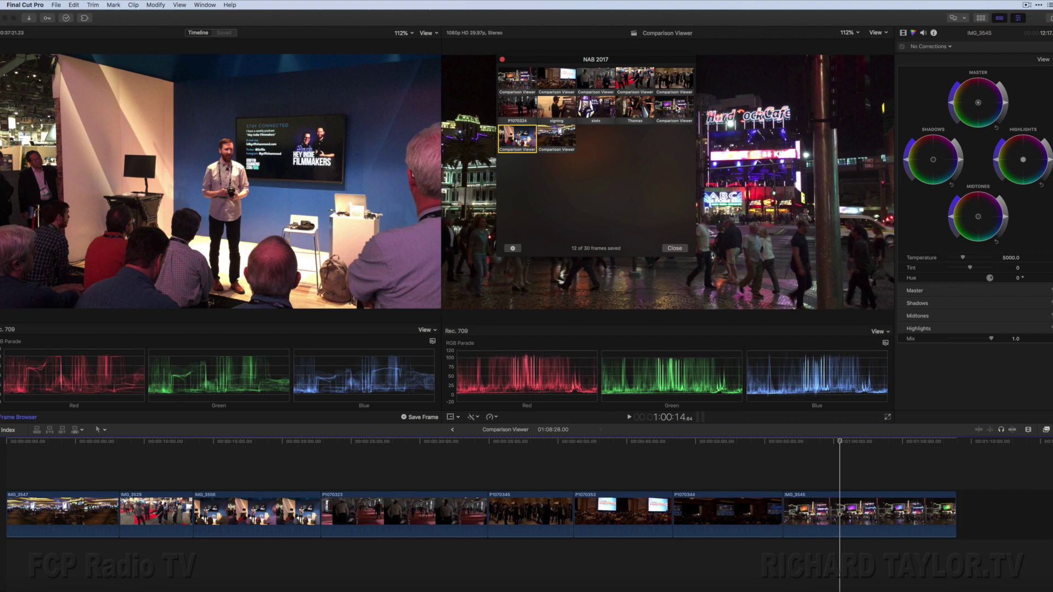
left_click(677, 107)
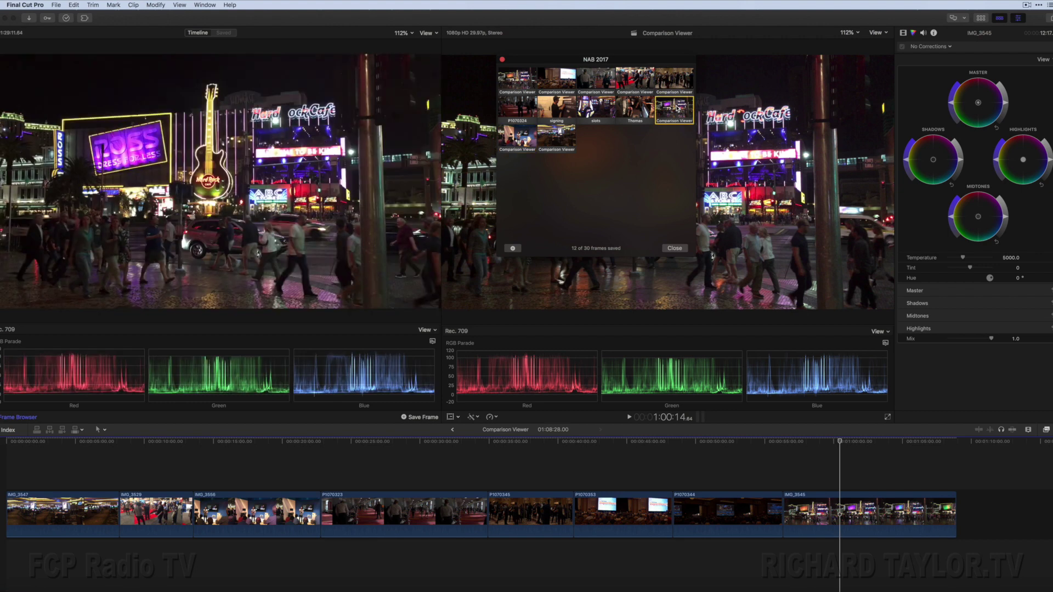
left_click(634, 110)
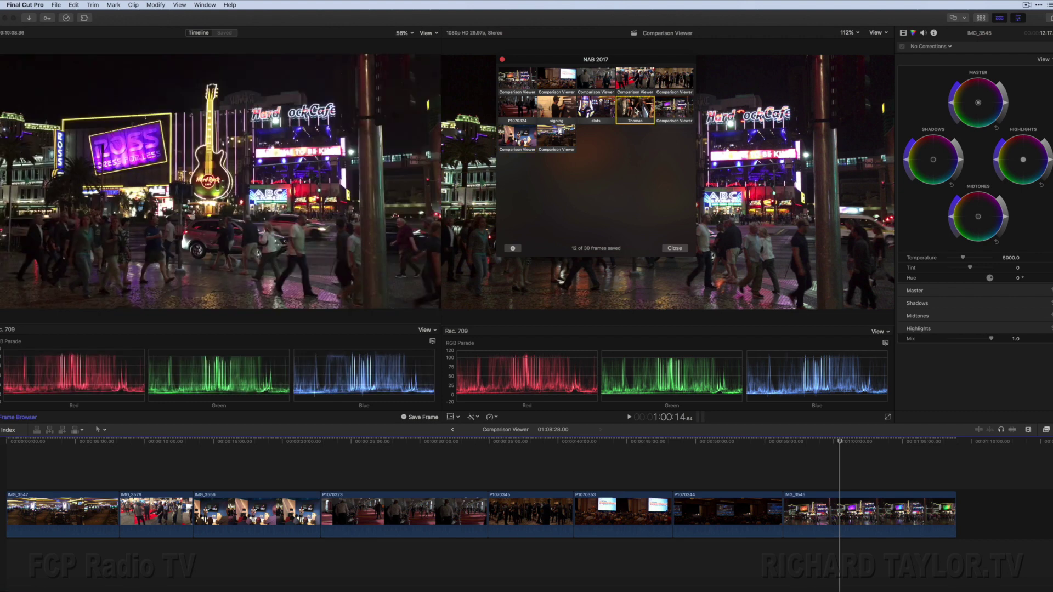
left_click_drag(635, 110, 467, 86)
left_click(506, 85)
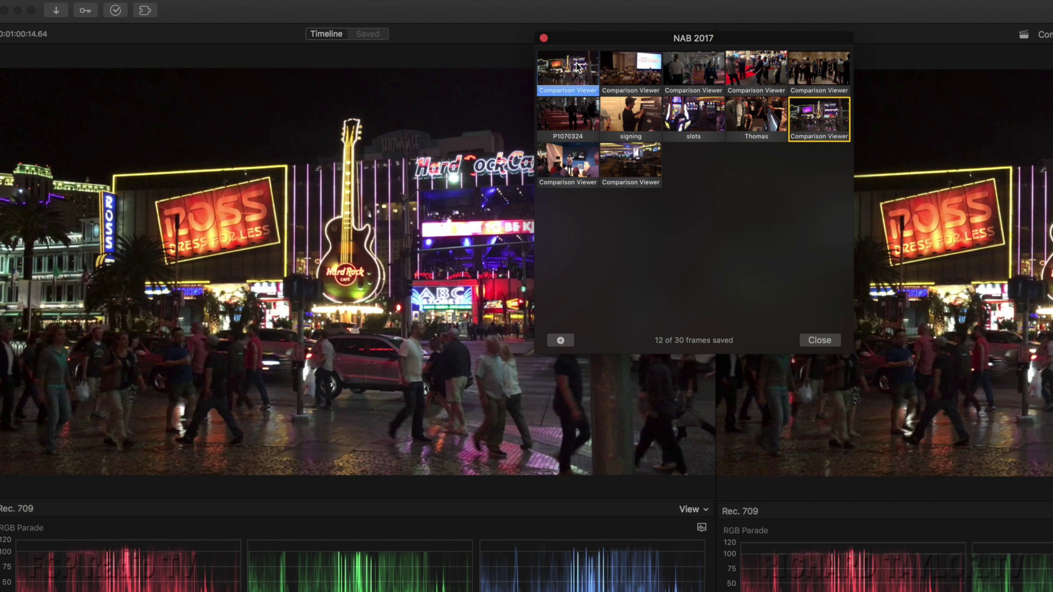
key("Delete")
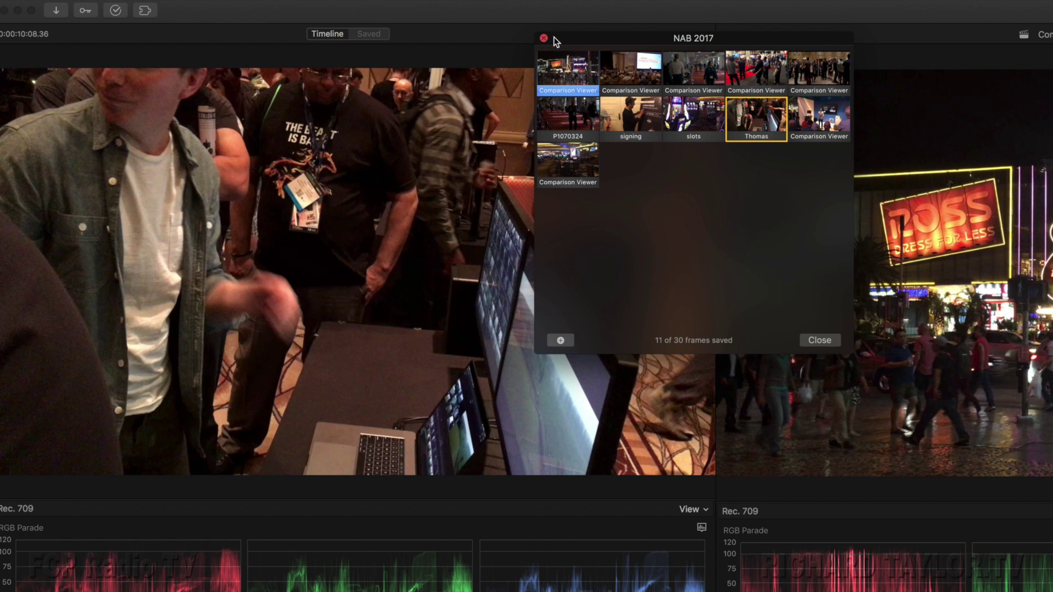
Step: Return the Comparison Viewer to showing timeline frames
left_click_drag(568, 37, 625, 42)
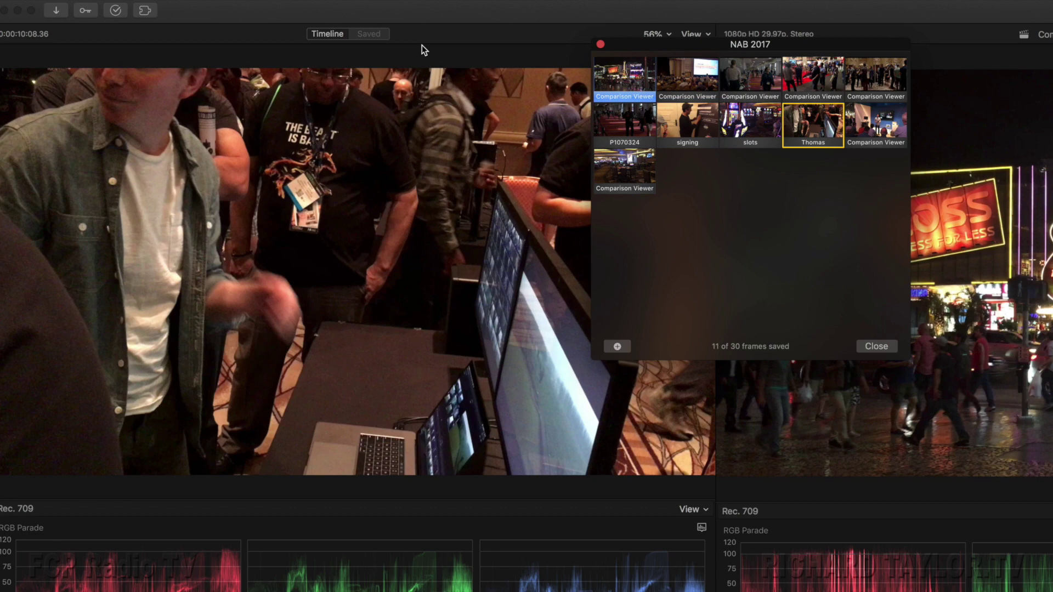
left_click(328, 35)
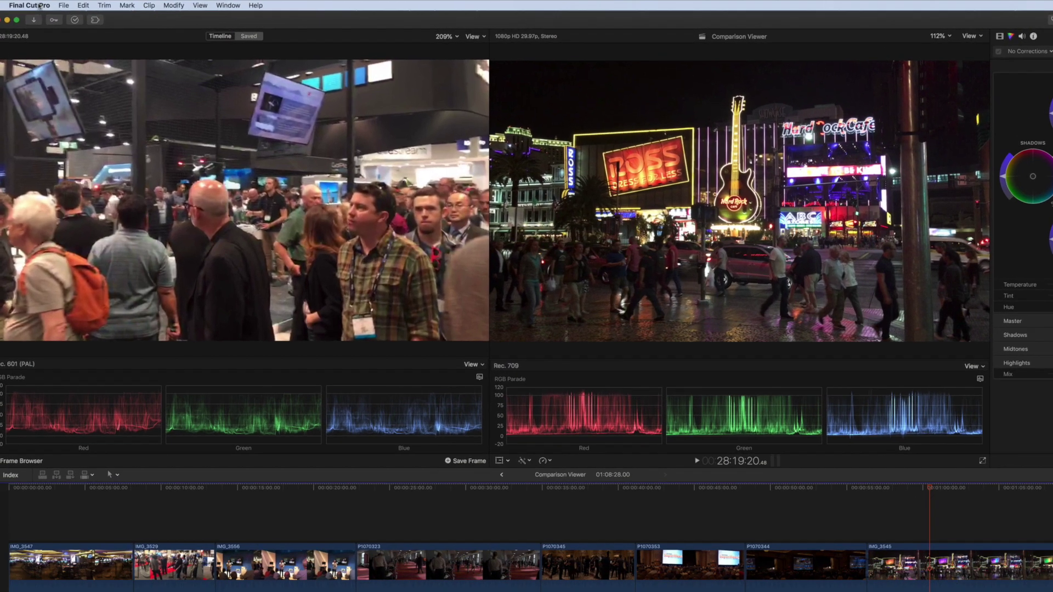
left_click(31, 6)
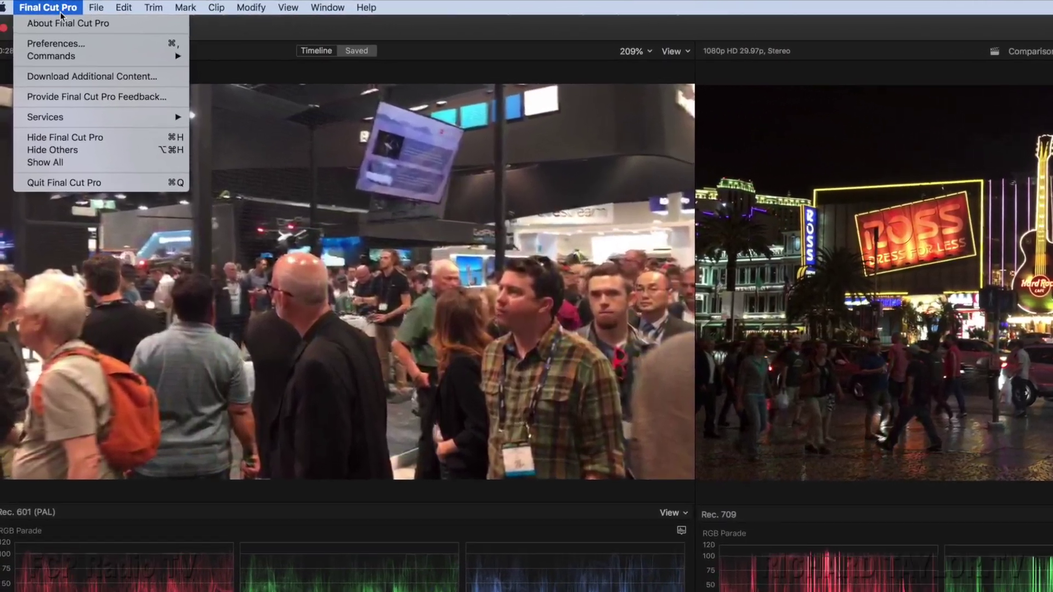
Step: Filter the Command Editor by 'comparison' and assign Control-F to the Save Frame command
mouse_move(138, 56)
left_click(222, 54)
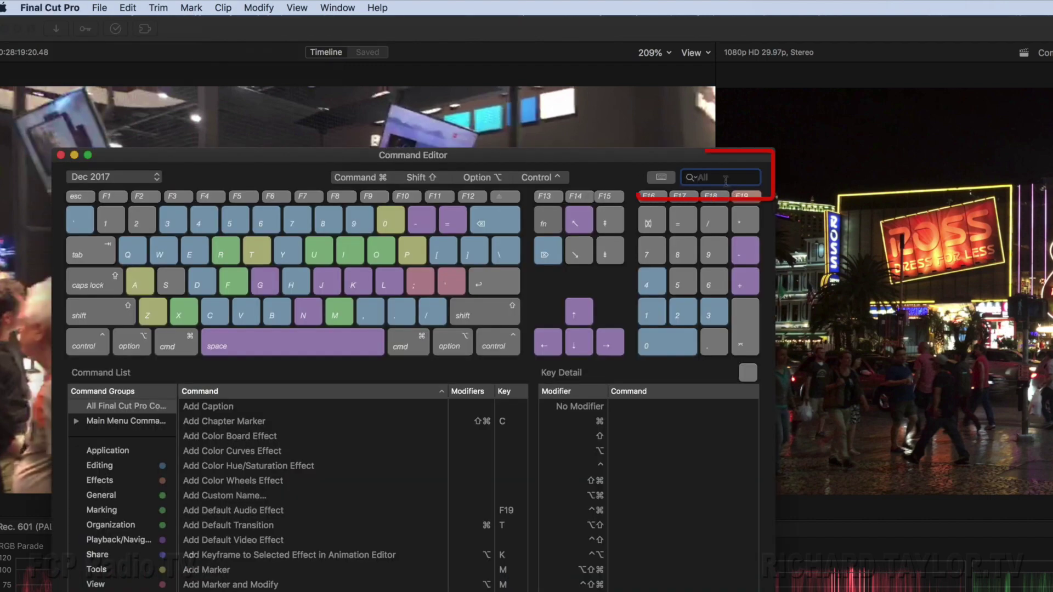
type("comparison")
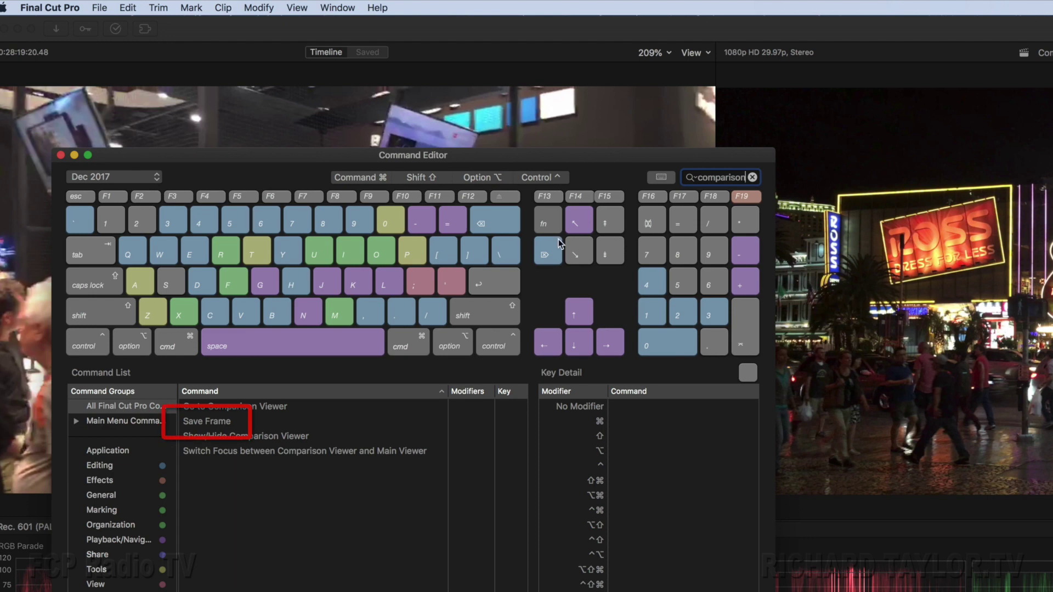
left_click(212, 420)
left_click(212, 420)
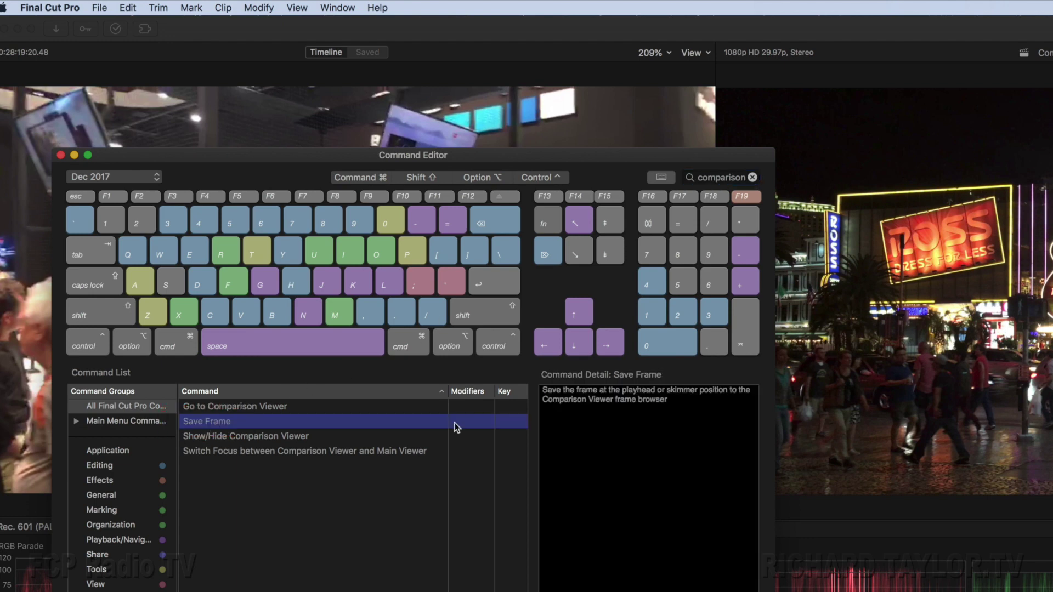
key("ctrl")
key("ctrl+f")
left_click(60, 154)
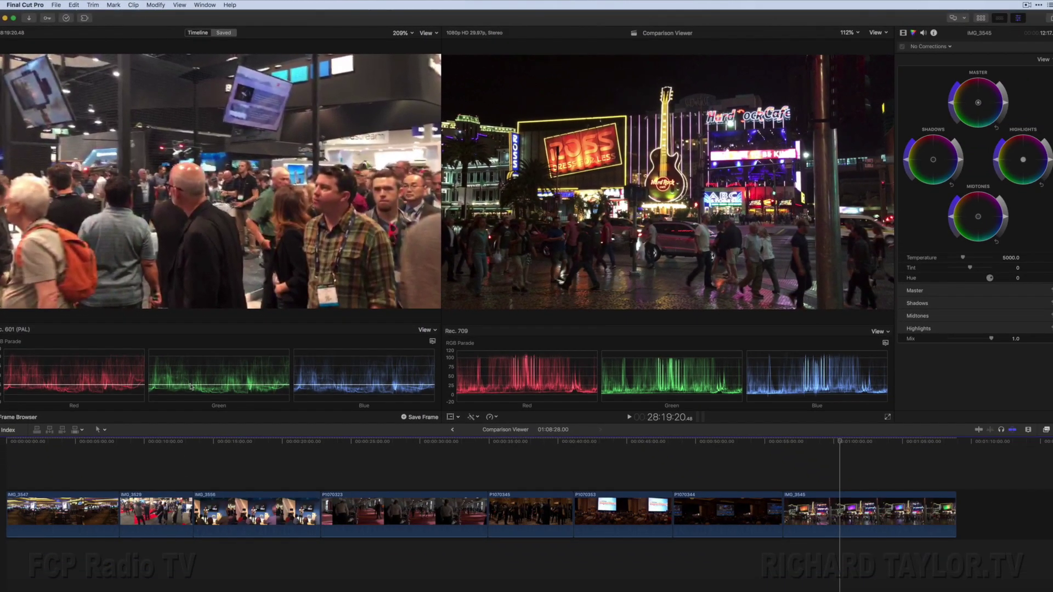
Step: Show the Browser with Ctrl-Cmd-1 and load auditorium clip IMG_3529 into the main viewer
left_click(267, 537)
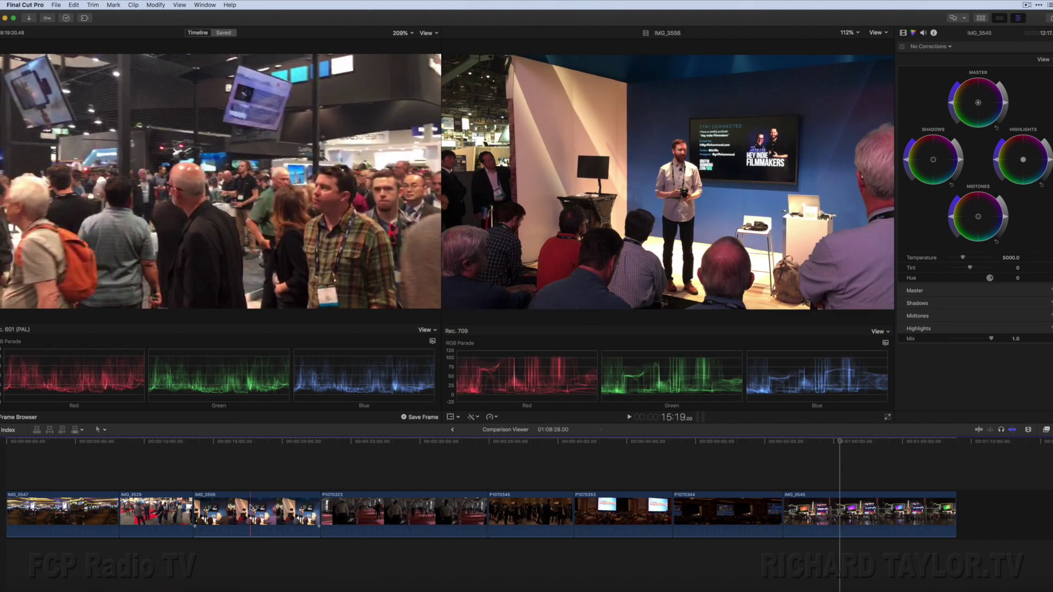
key("ctrl+super+1")
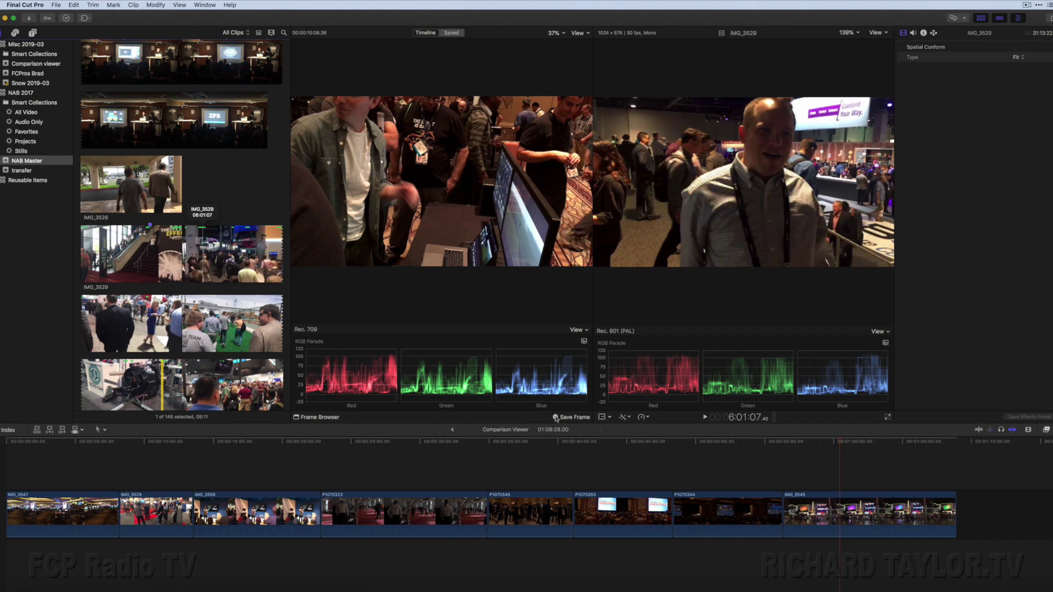
left_click(555, 418)
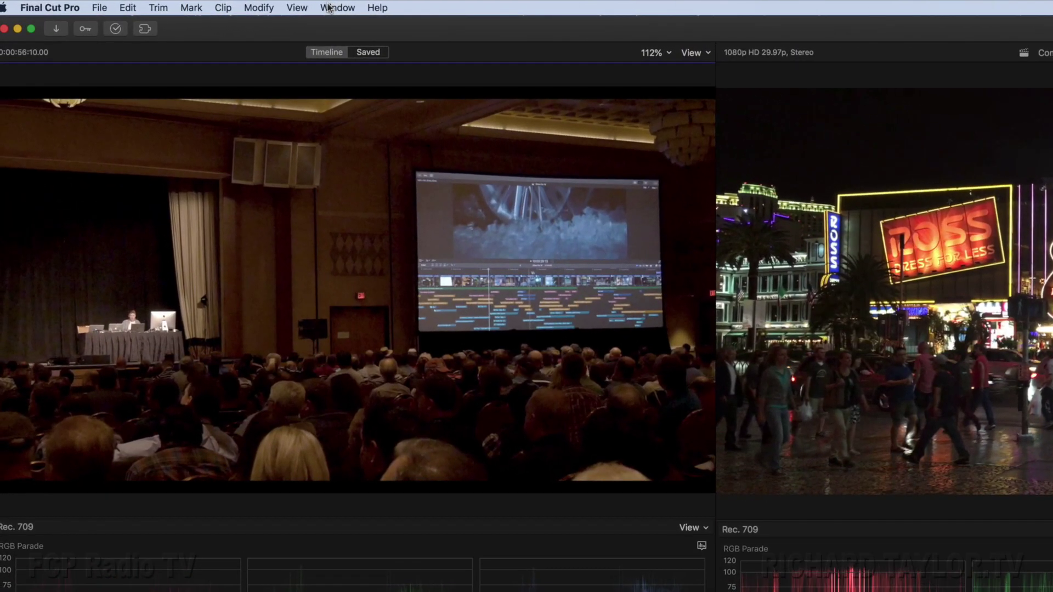
left_click(276, 6)
Step: Save the current layout as a workspace named ' Comparison Viewer 03' with a leading space
mouse_move(376, 114)
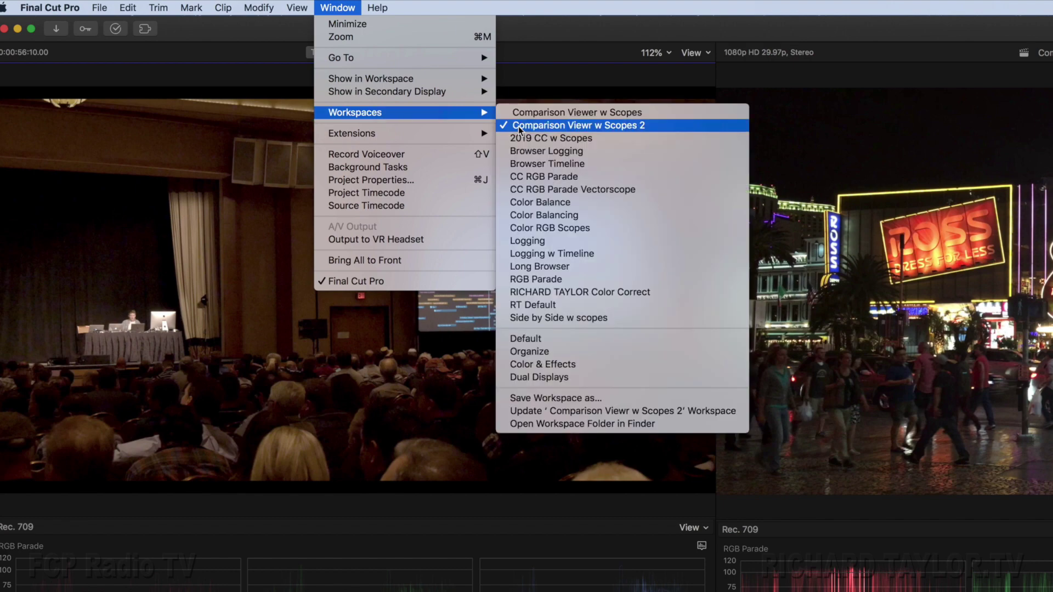
left_click(590, 399)
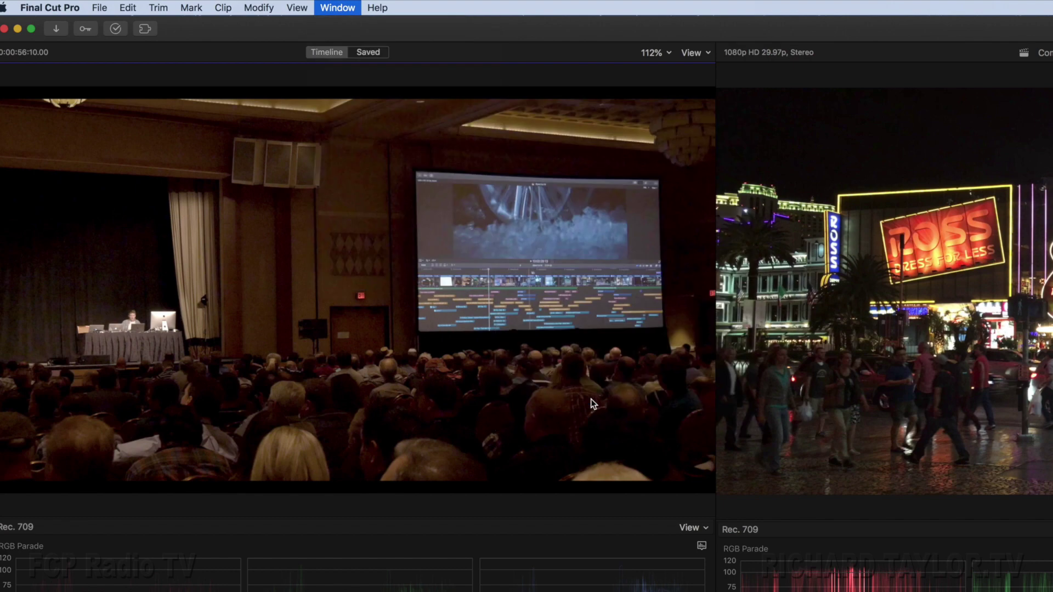
type("Comparison Viewer 03")
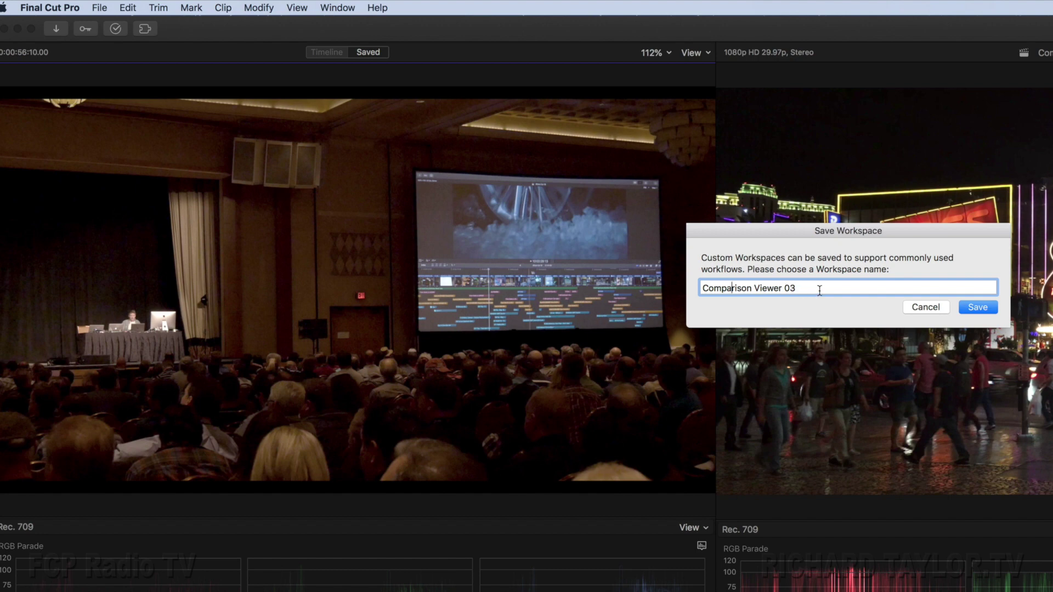
key("Up")
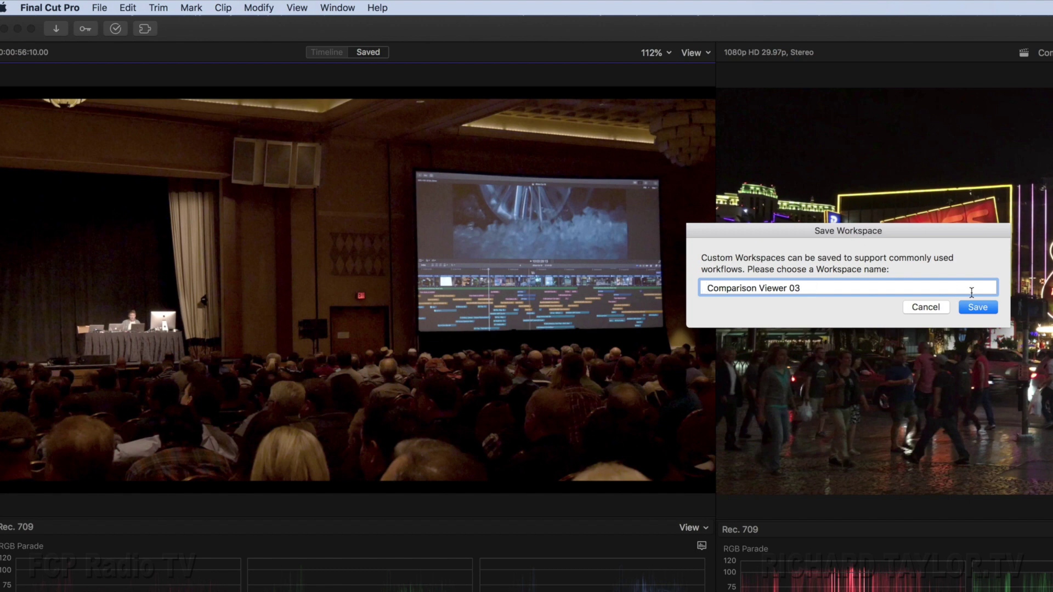
left_click(978, 308)
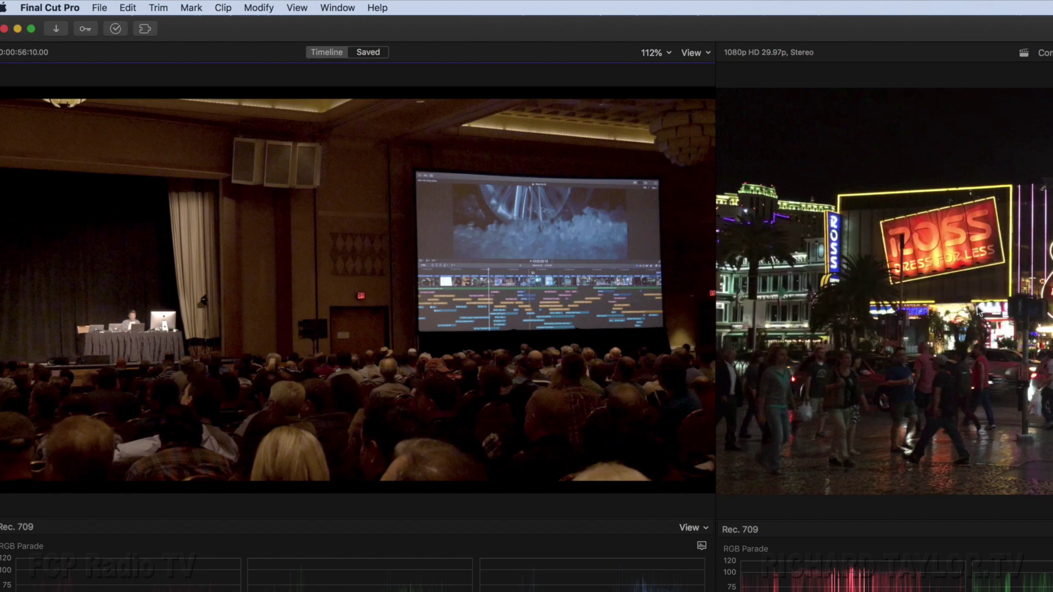
left_click(351, 8)
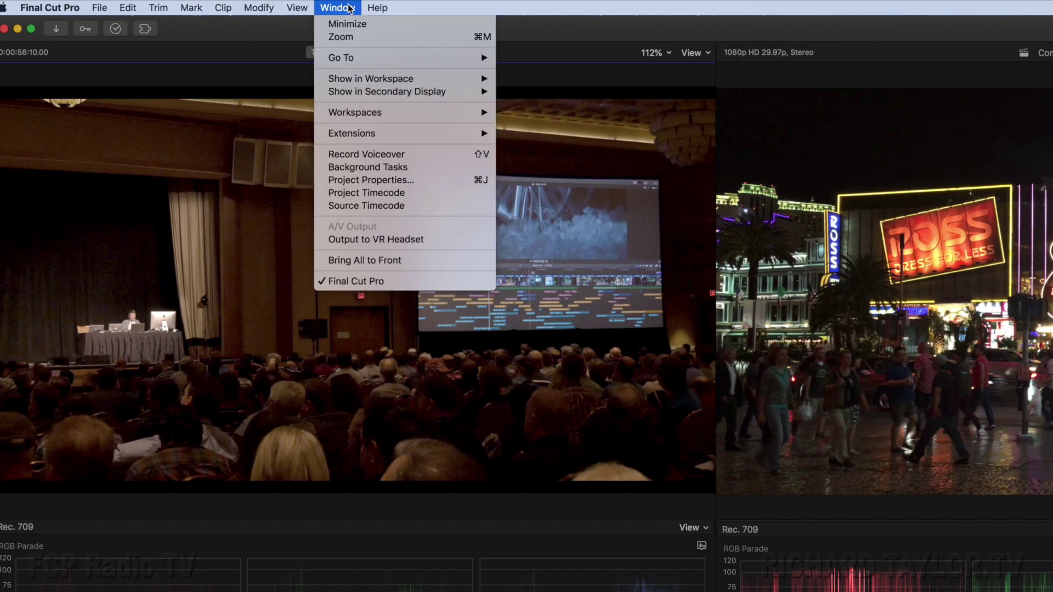
mouse_move(381, 114)
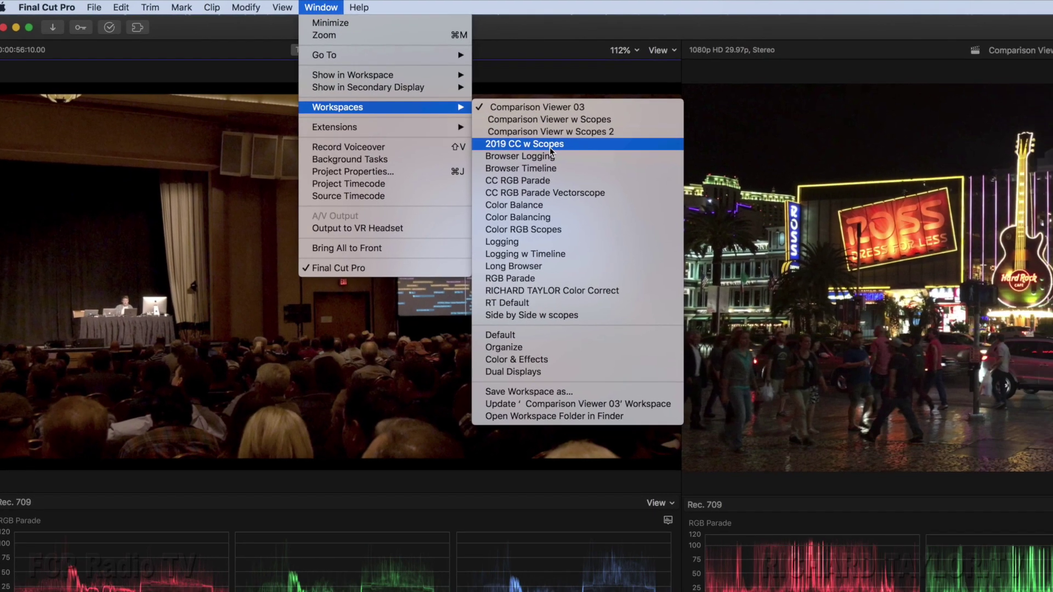
left_click(576, 151)
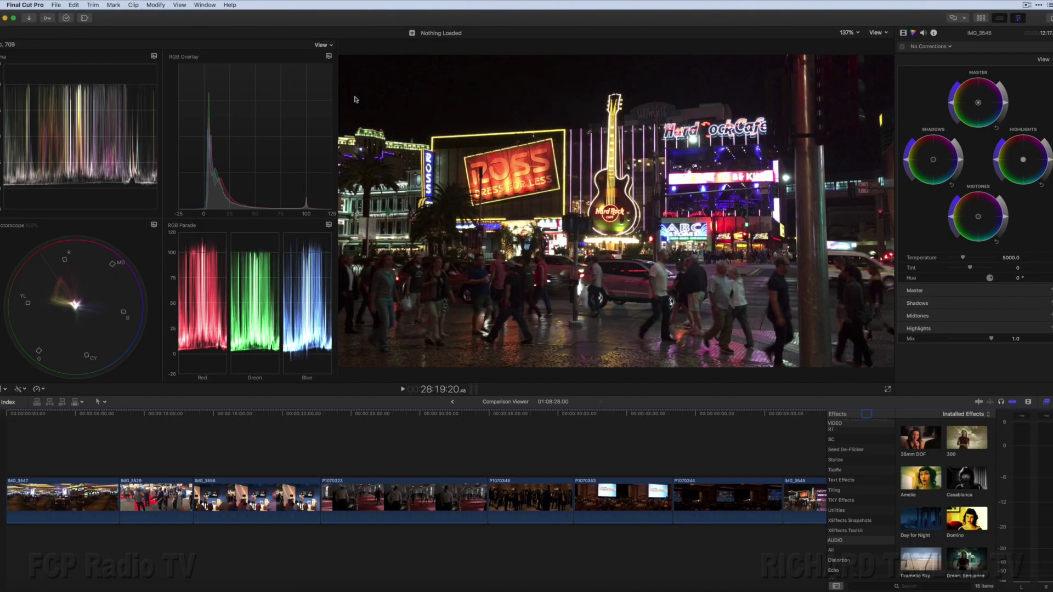
left_click(200, 6)
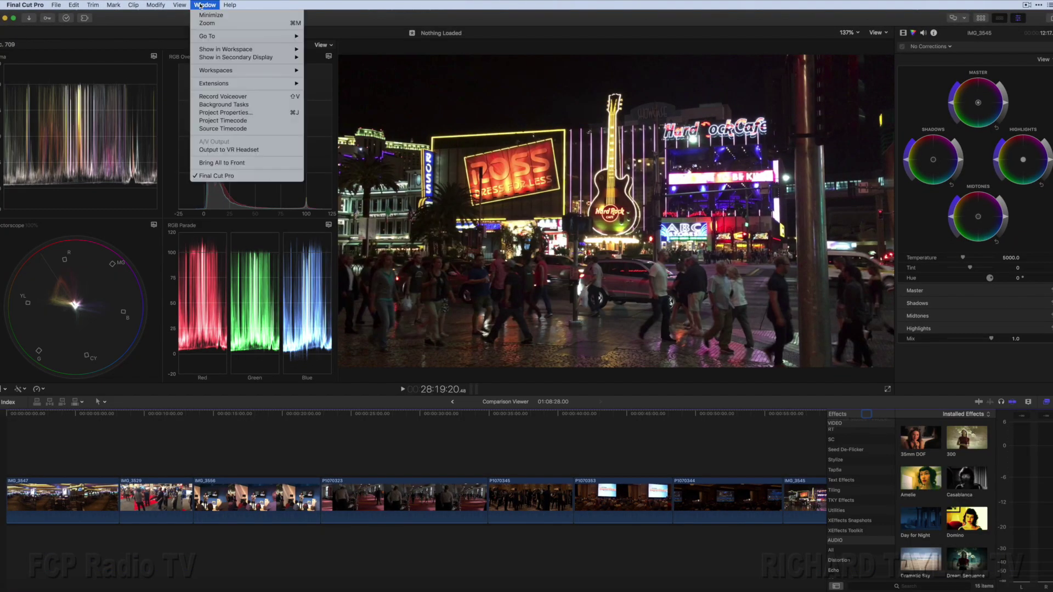
mouse_move(258, 70)
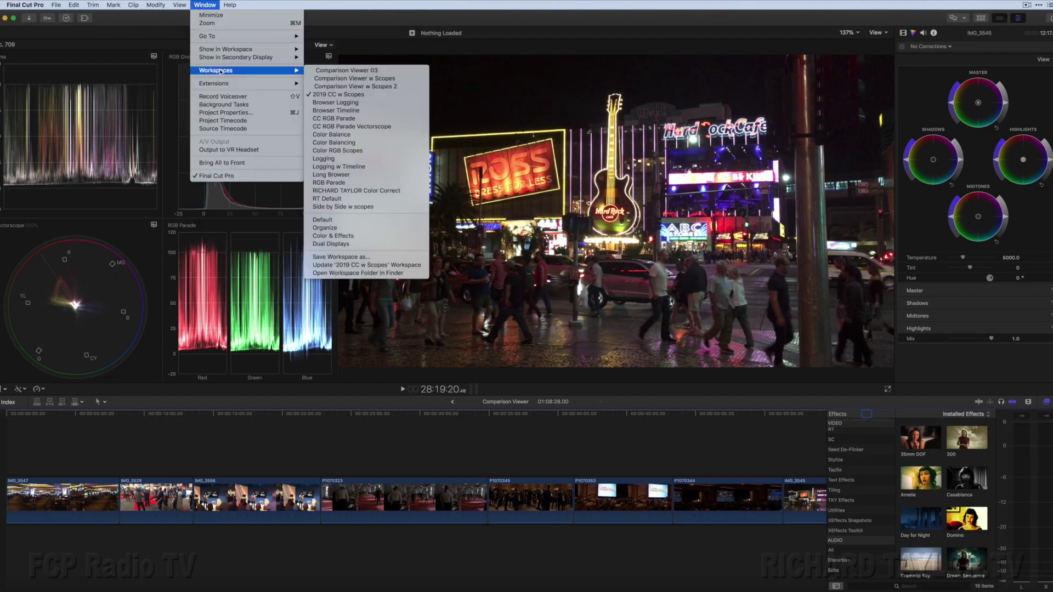
left_click(363, 72)
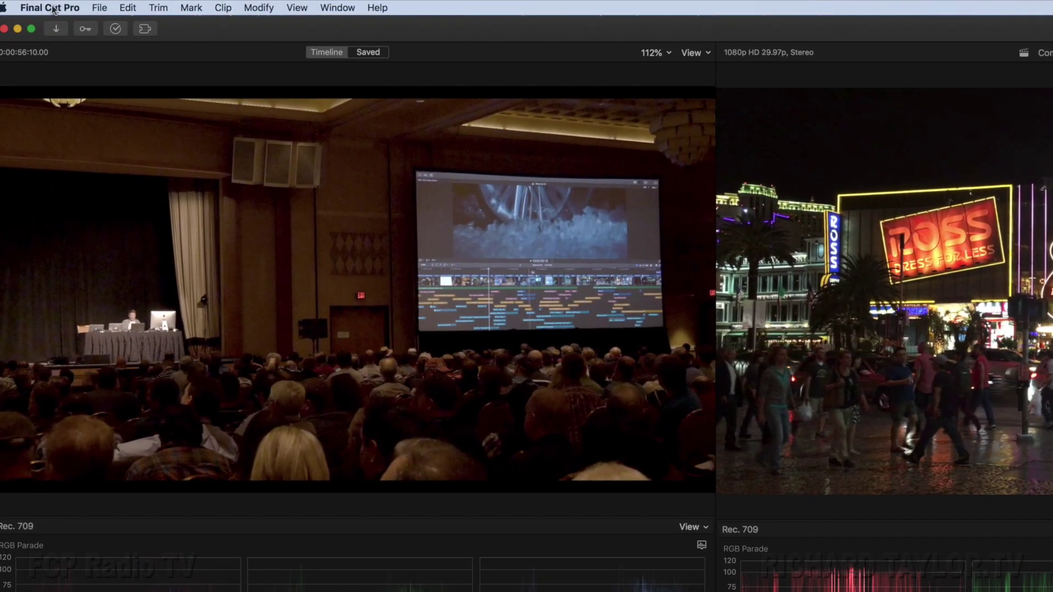
Step: From Commands > Customize, export the Dec 2017 command set to Dropbox as FCPX 2019.commandset
left_click(54, 8)
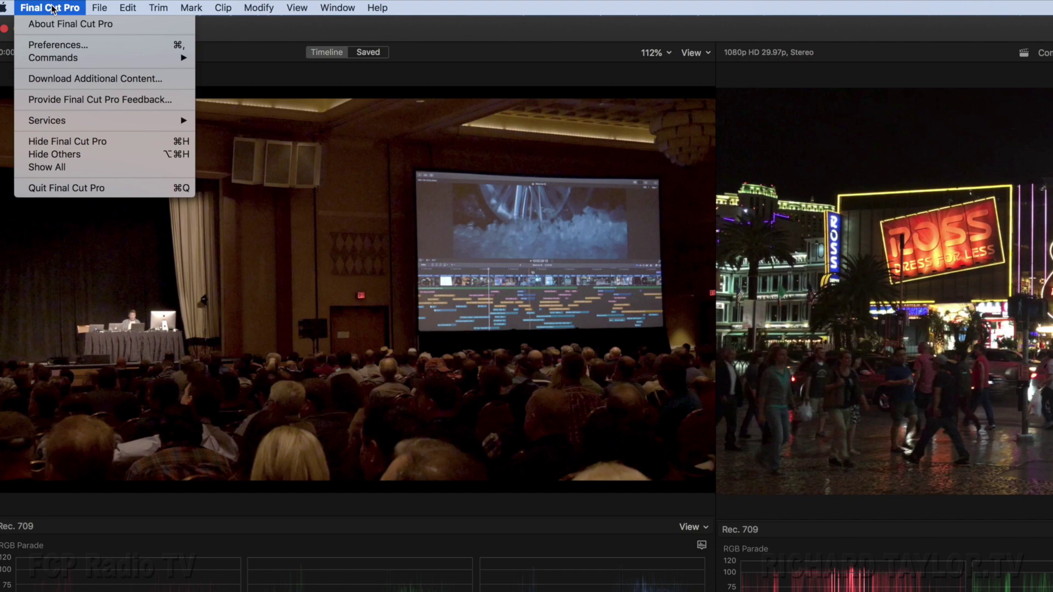
mouse_move(164, 57)
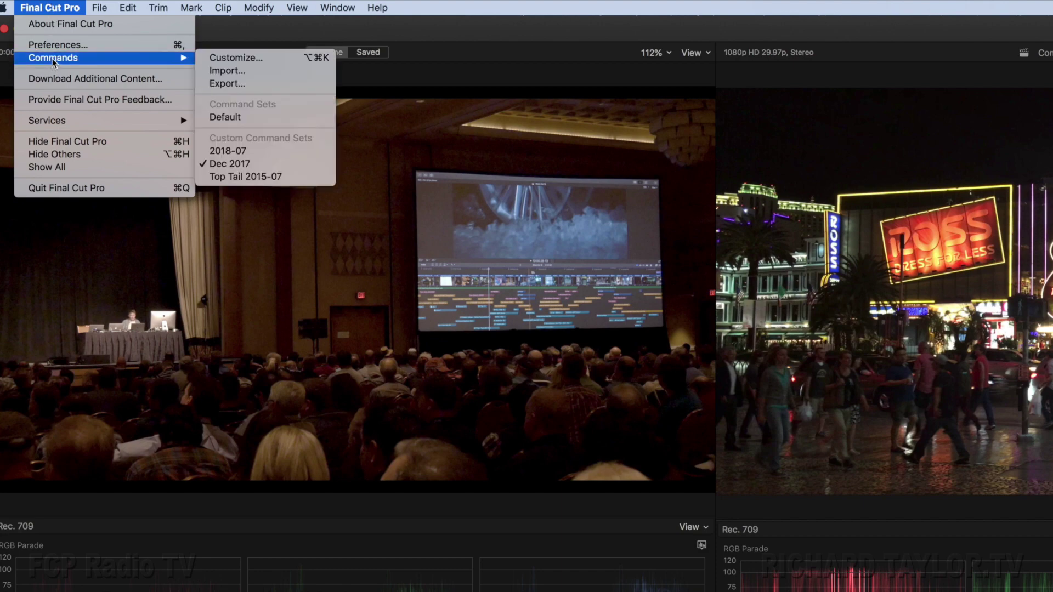
left_click(226, 57)
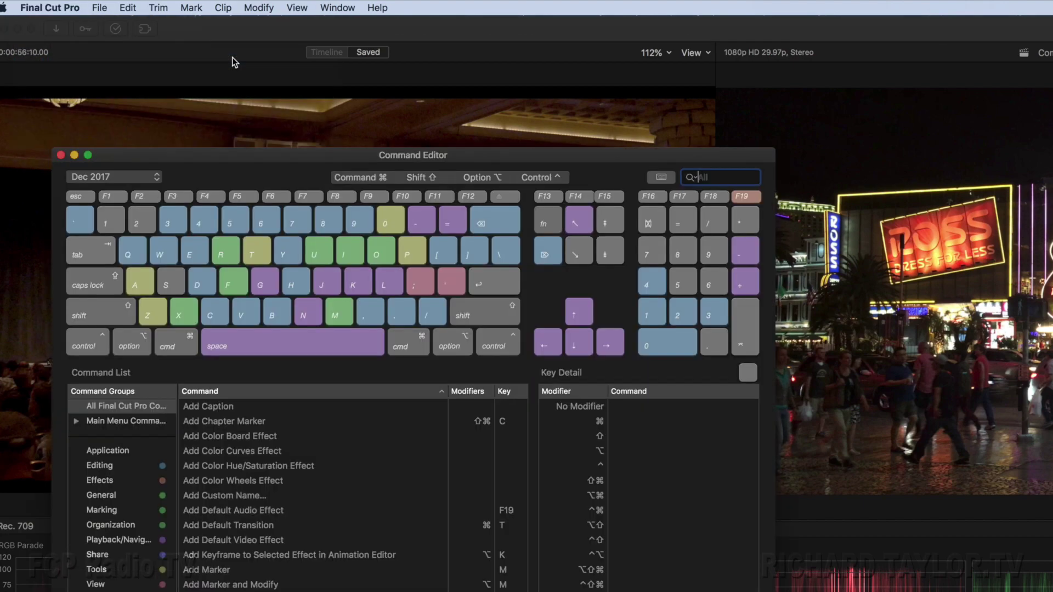
left_click(144, 177)
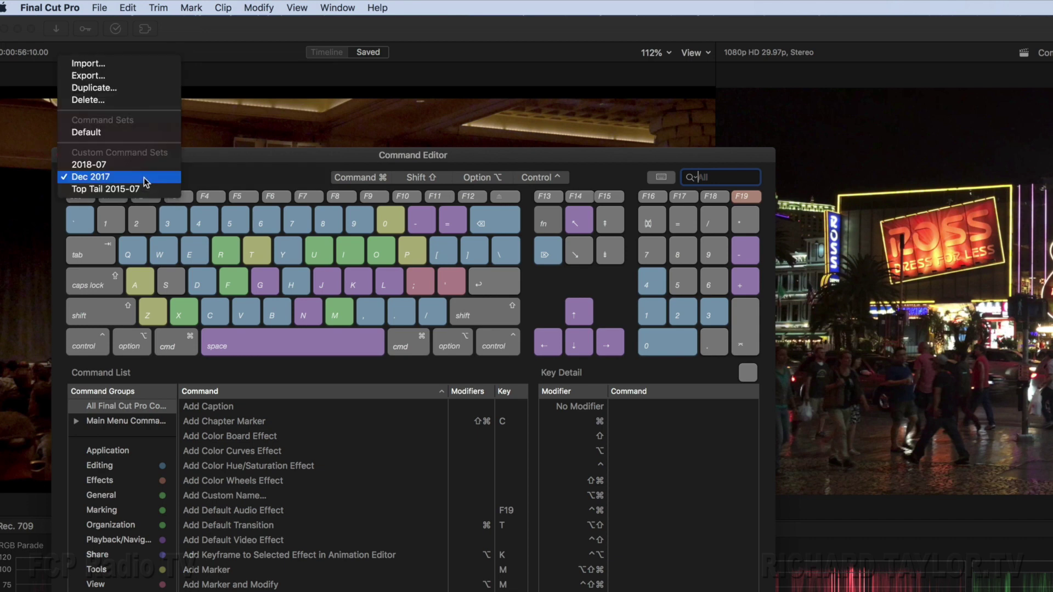
left_click(133, 74)
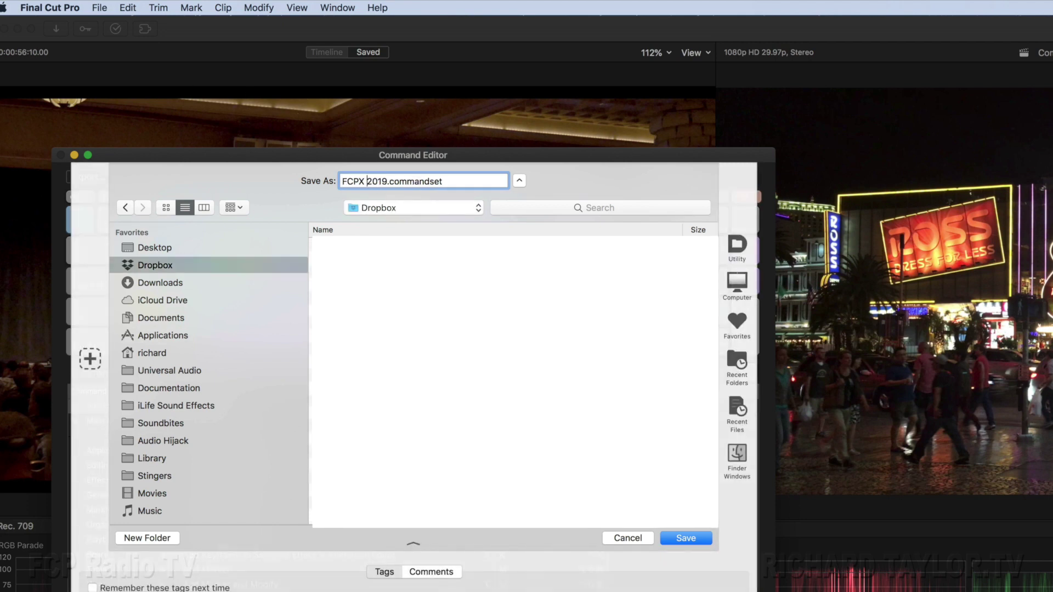
left_click(686, 540)
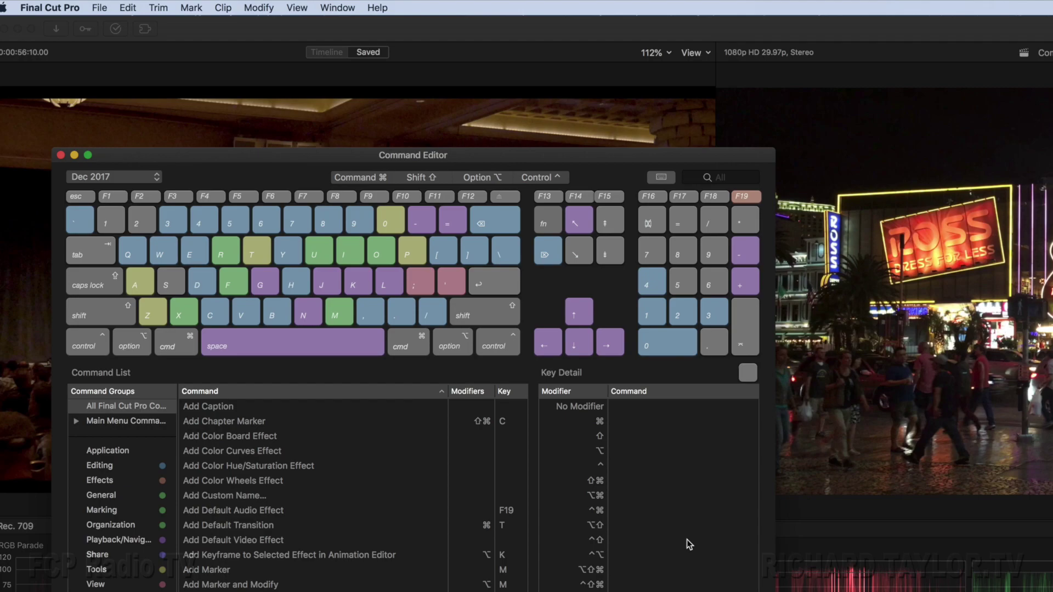